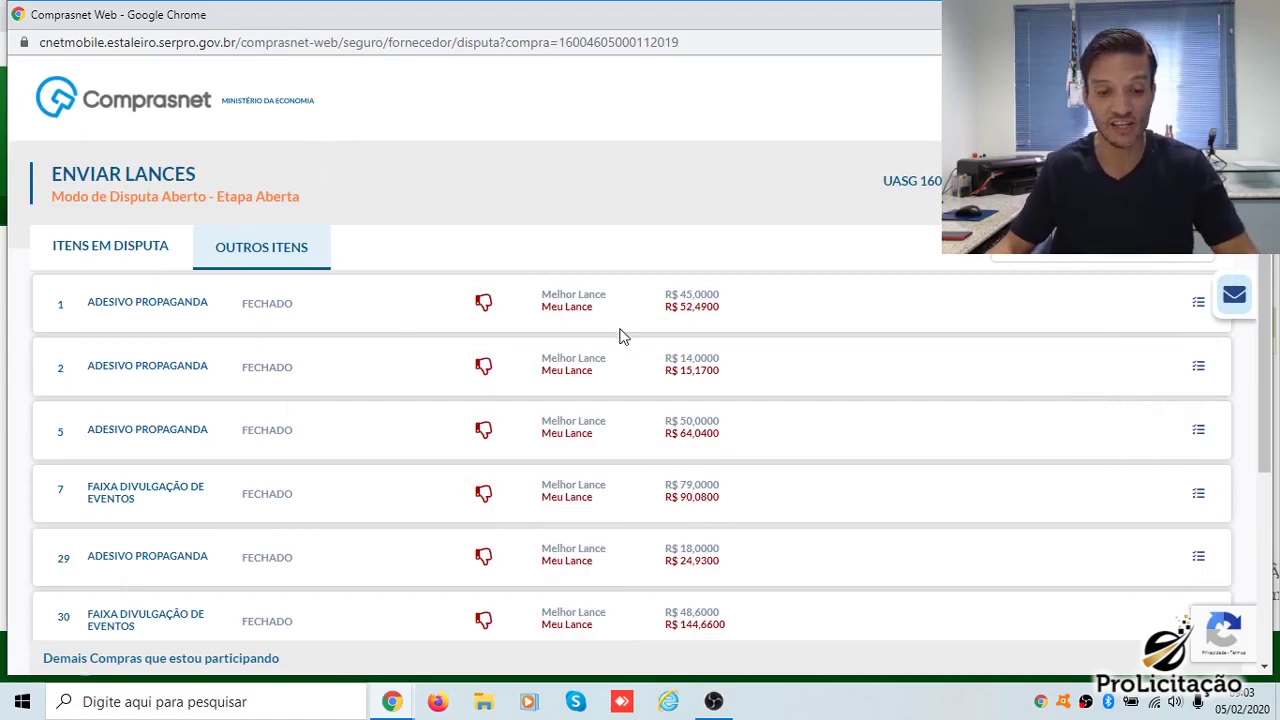
Step: Switch from the Comprasnet bidding window to the licitacoes-e site and open its dispute room (Sala de disputa)
scroll(622, 340, down, 3)
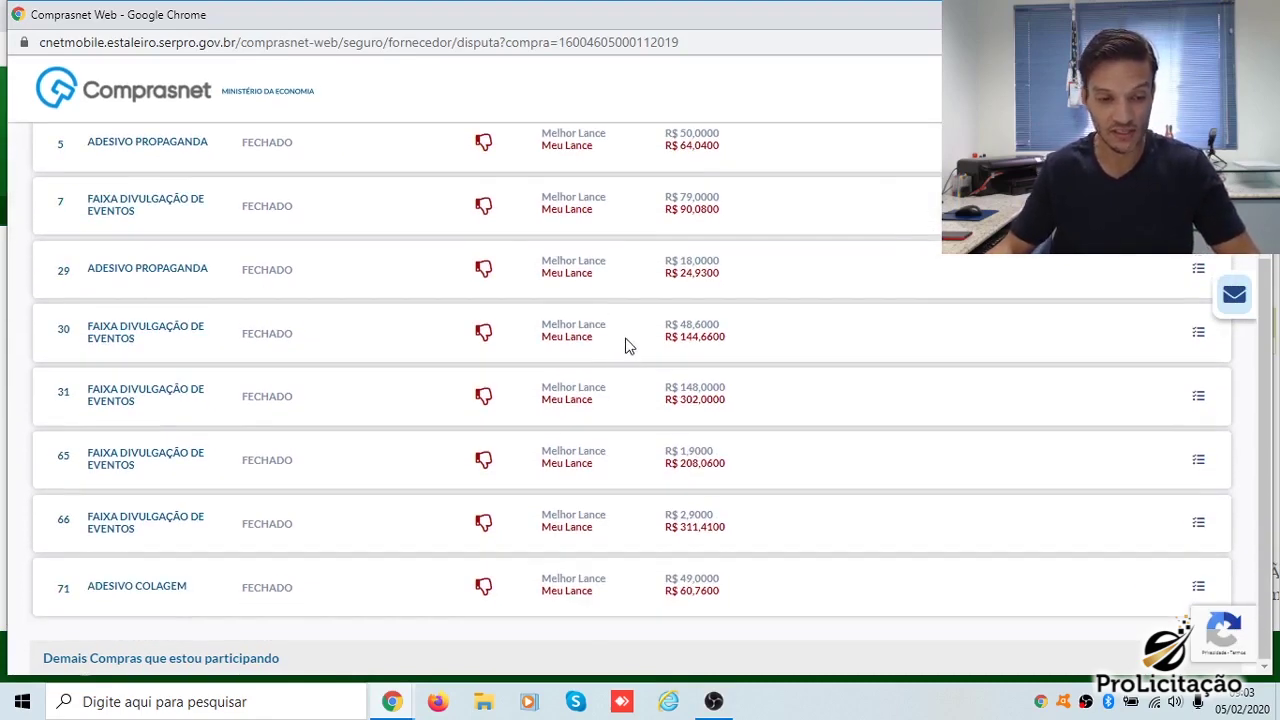
scroll(622, 338, up, 3)
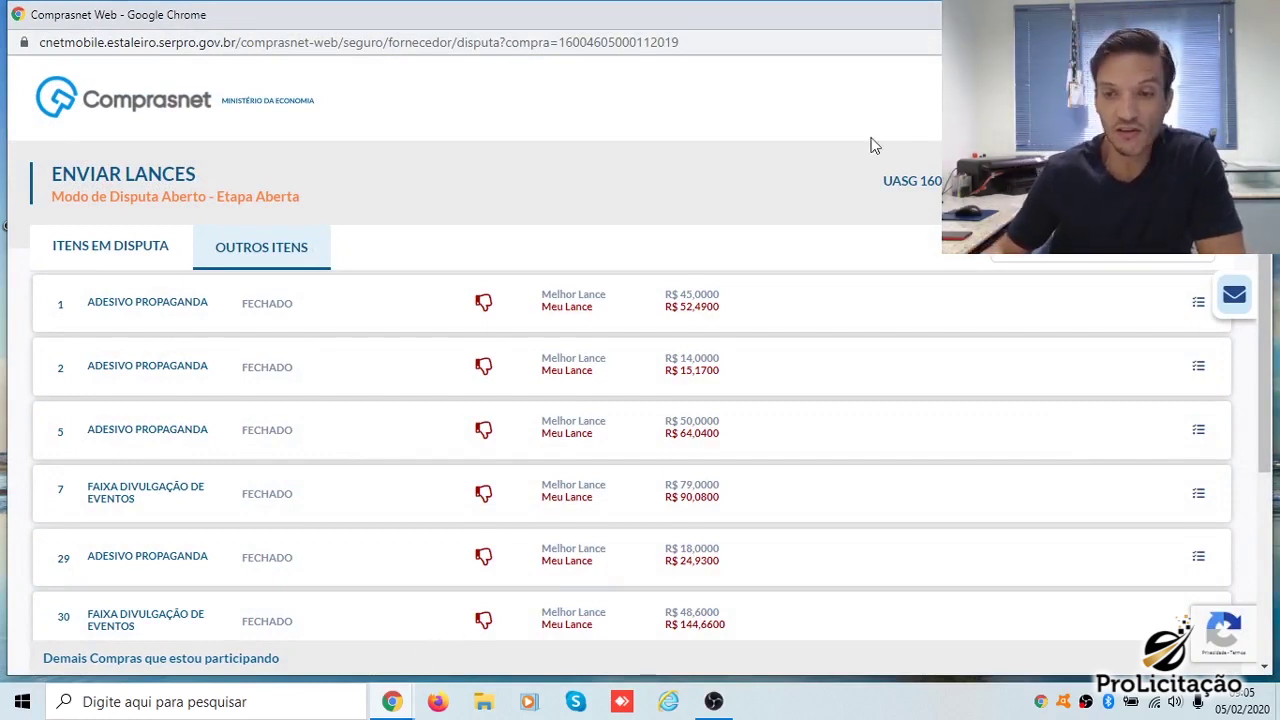
click(392, 701)
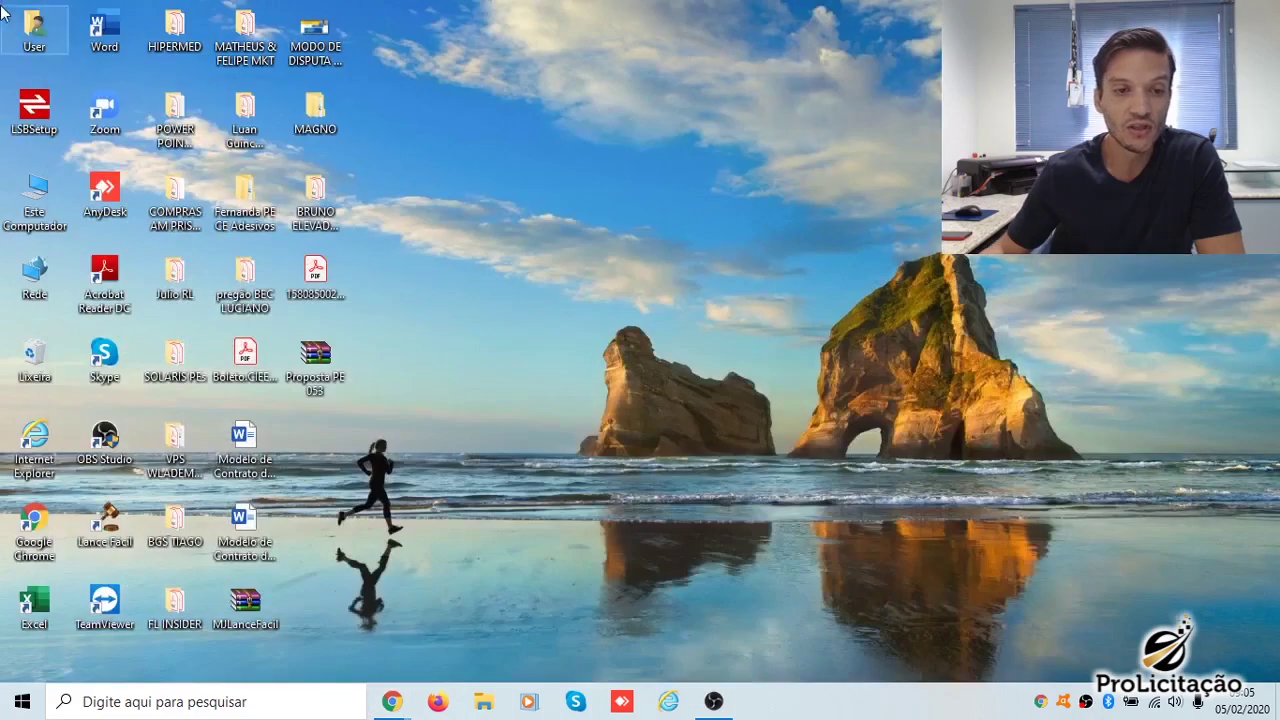
mouse_move(418, 706)
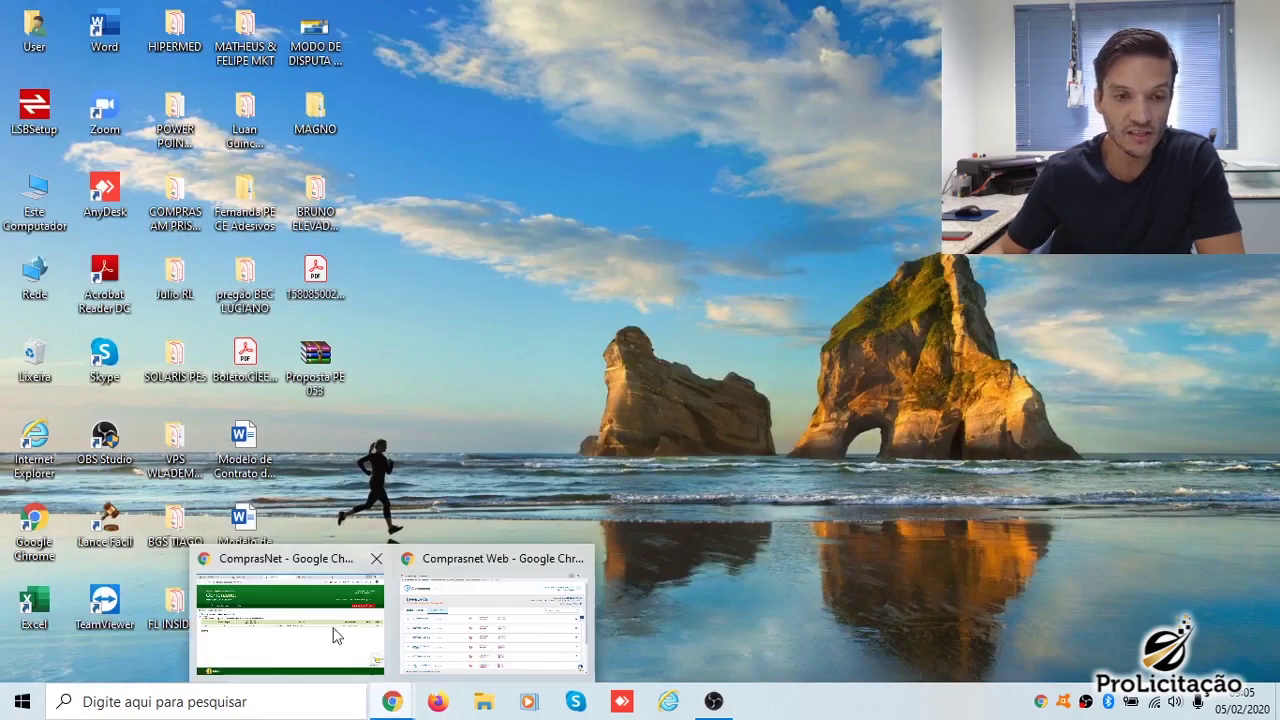
click(246, 632)
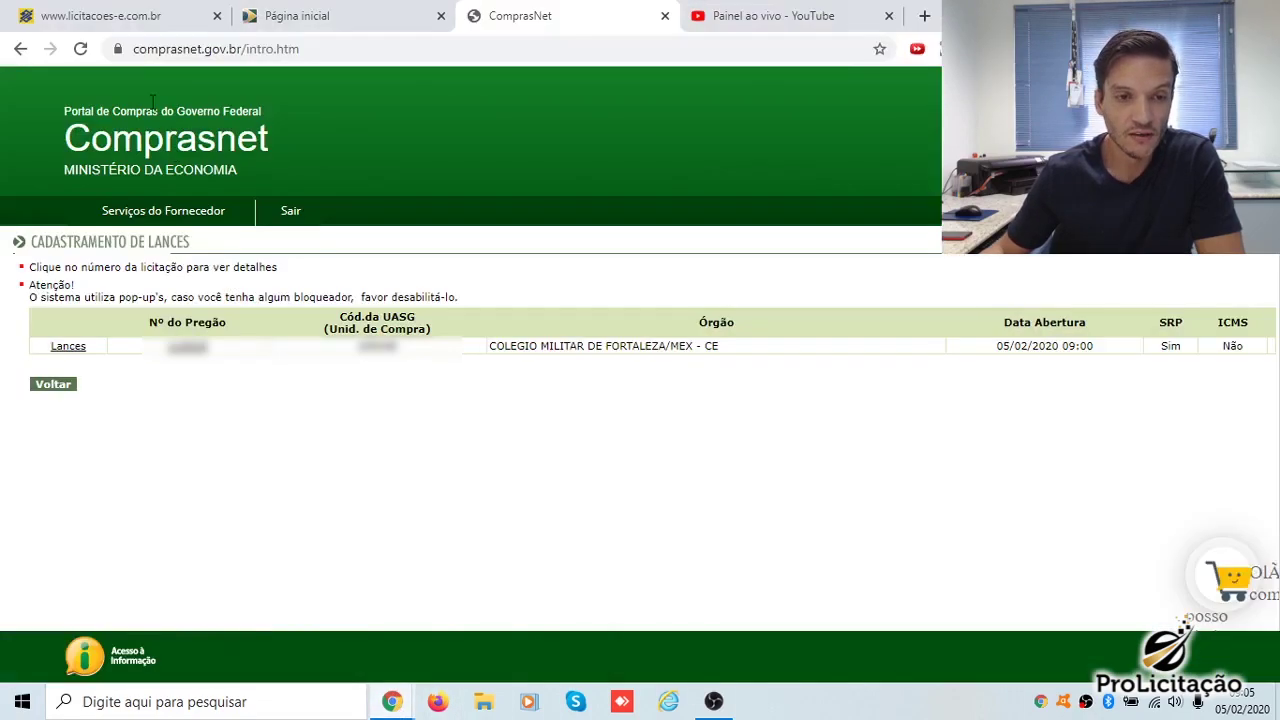
click(104, 14)
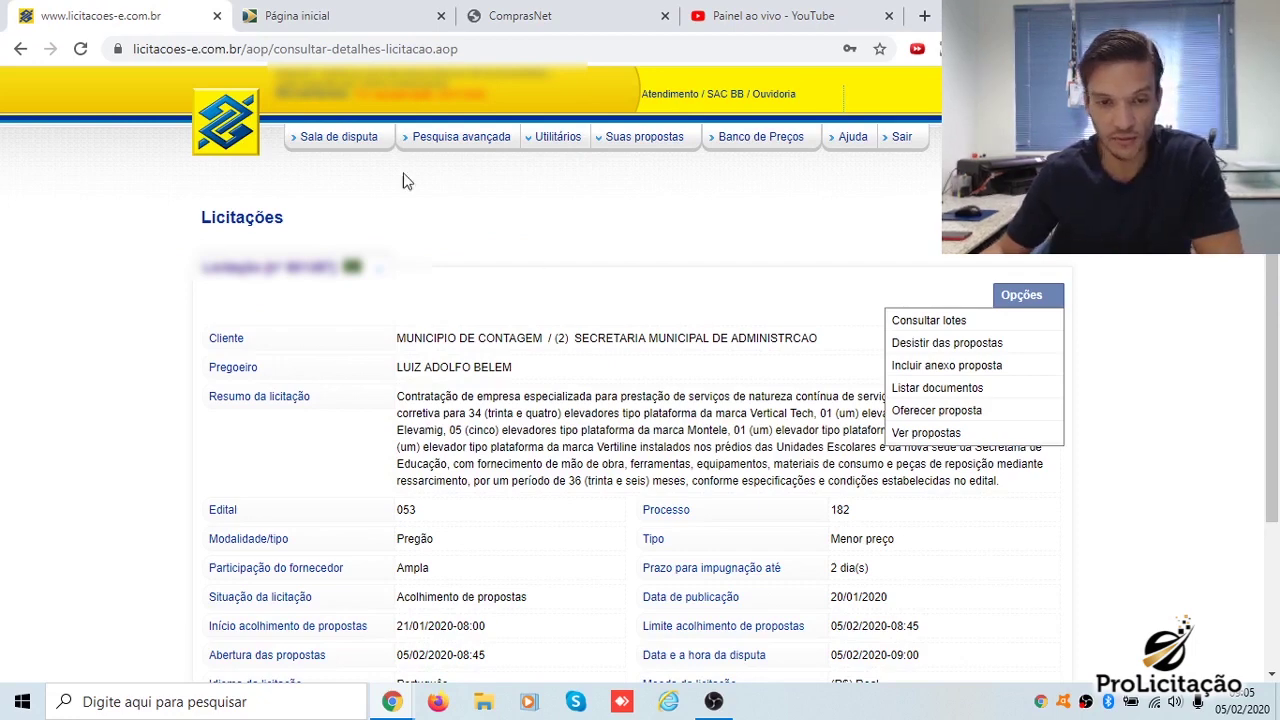
click(330, 137)
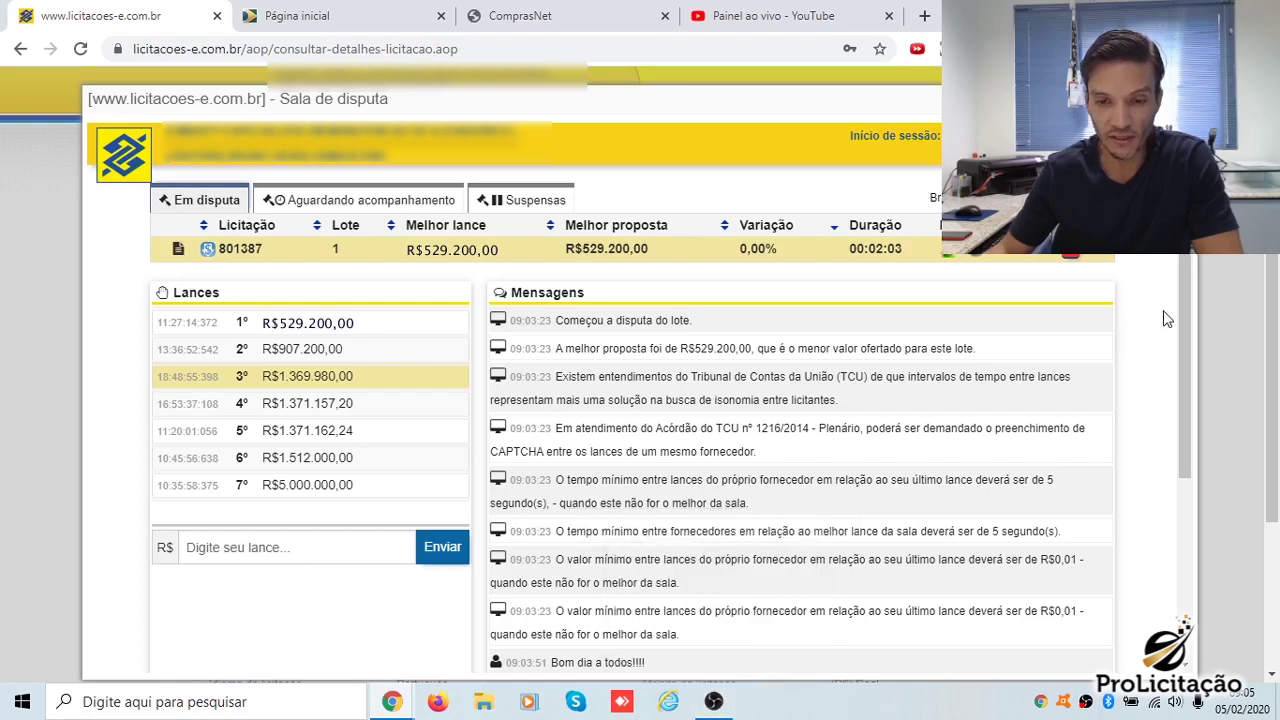
Step: Look over the Portal de Compras and ComprasNet pages and the Comprasnet bidding window, ending back in the licitacoes-e dispute room
click(370, 14)
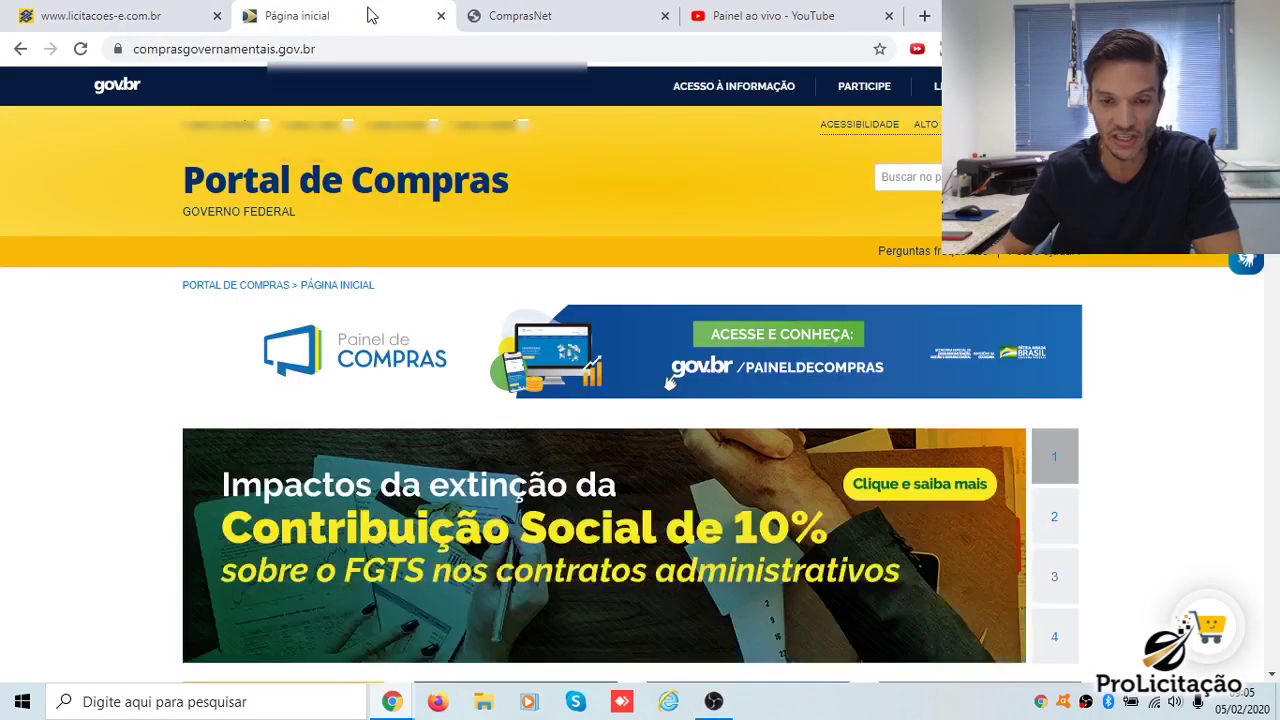
click(510, 26)
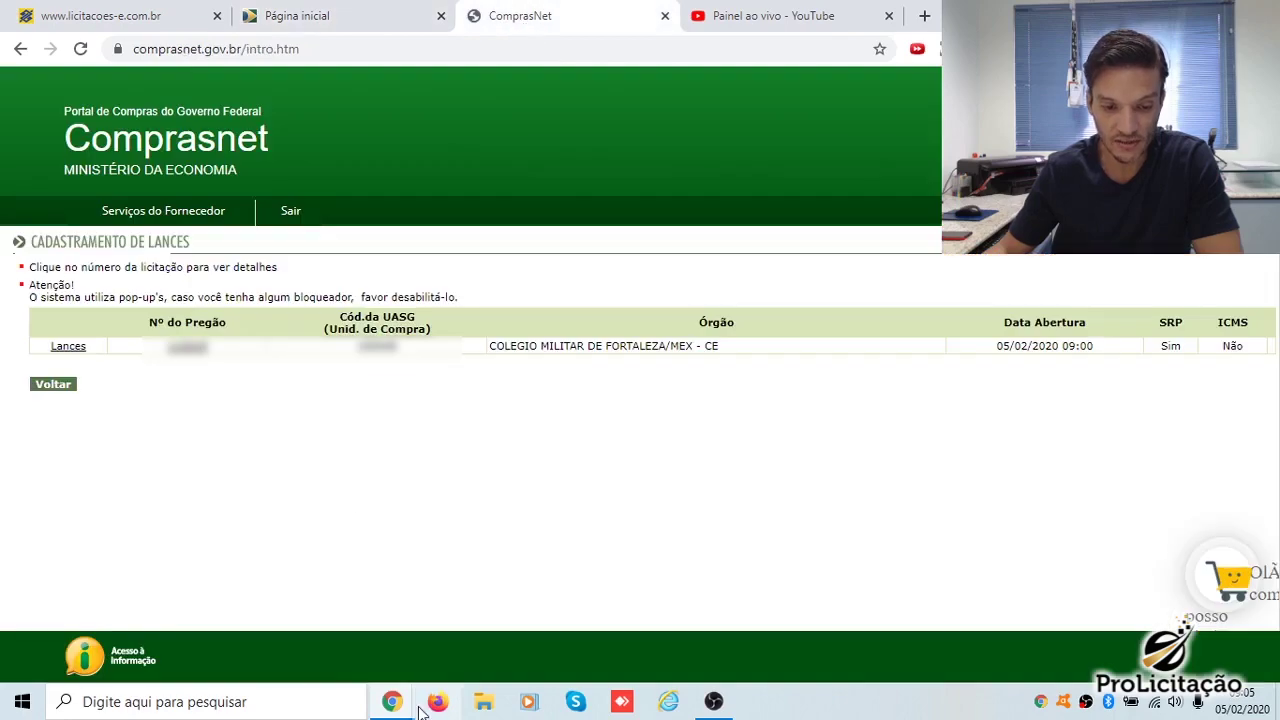
click(75, 14)
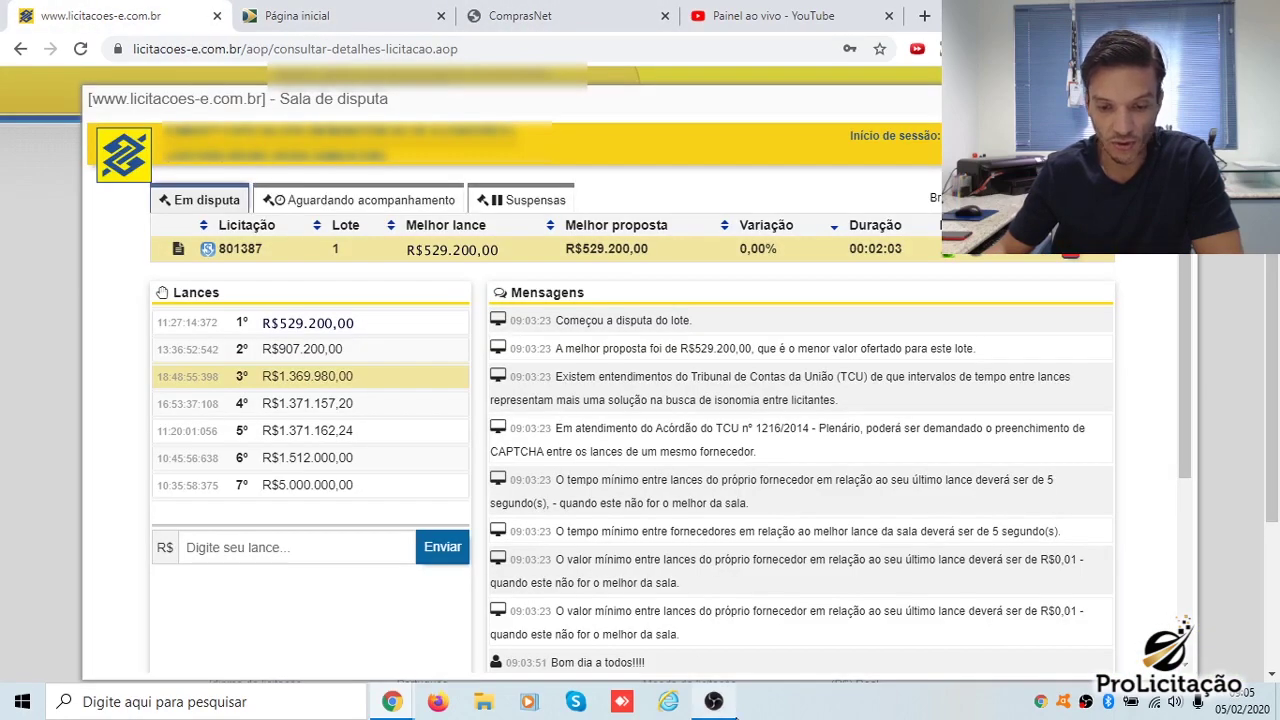
mouse_move(383, 708)
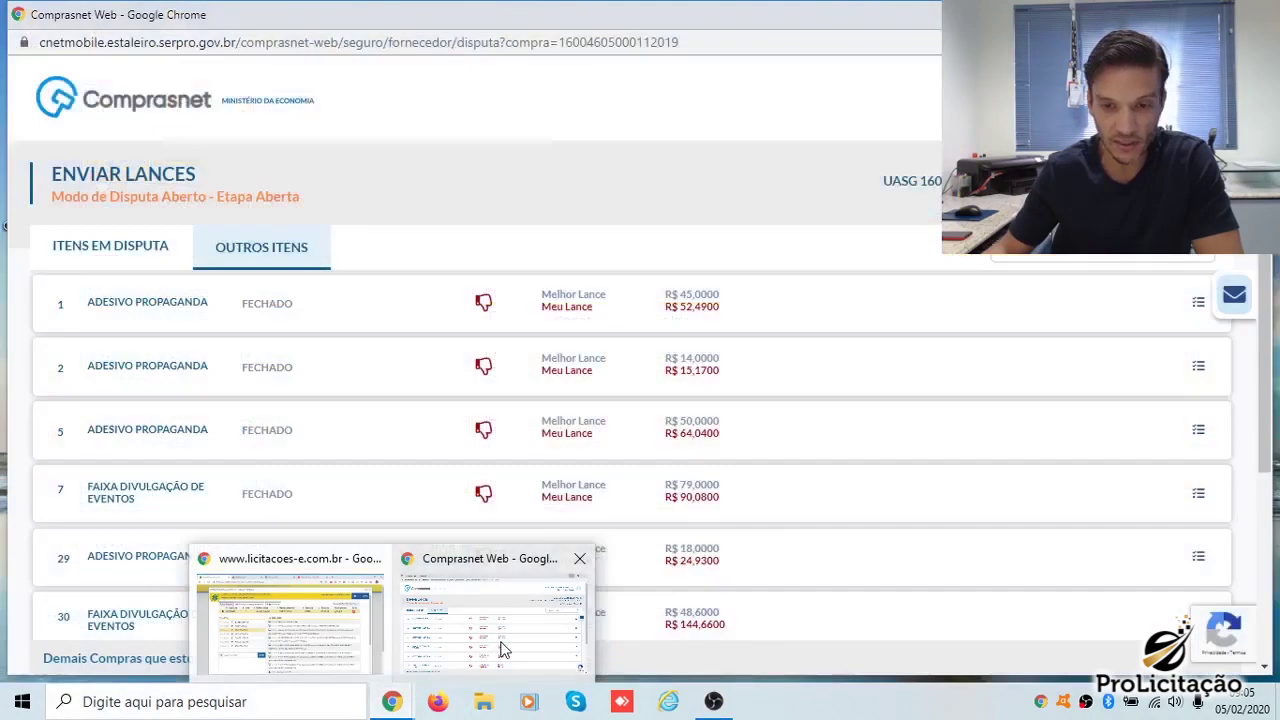
click(495, 630)
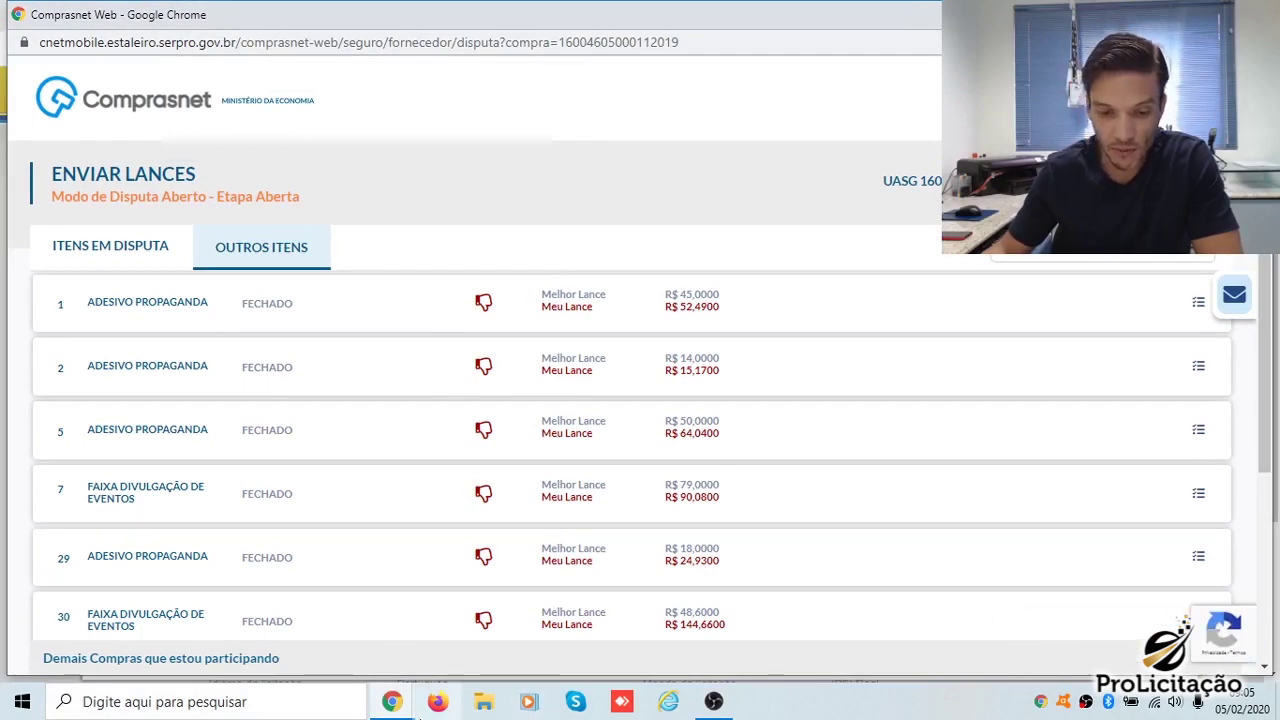
mouse_move(391, 701)
click(293, 636)
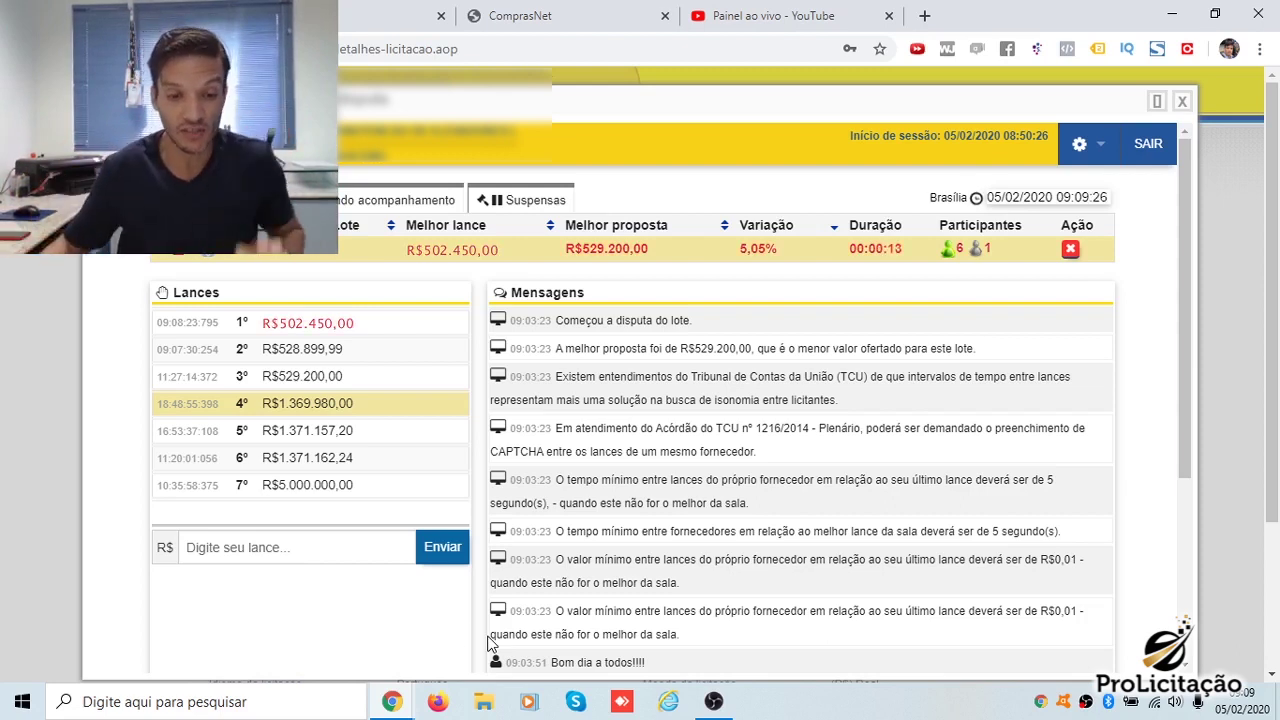
Step: Try to submit a bid of R$500.000,00 for lot 1 in the dispute room
click(291, 555)
text(5)
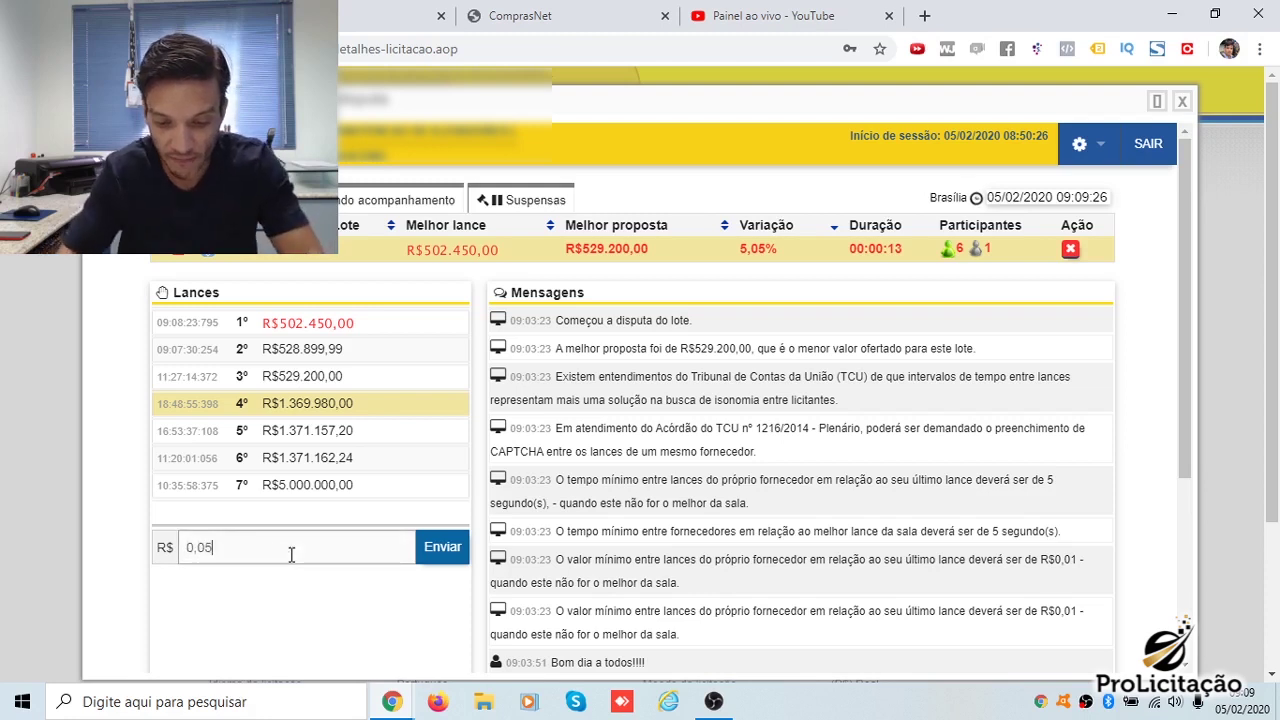
text(00.000,00)
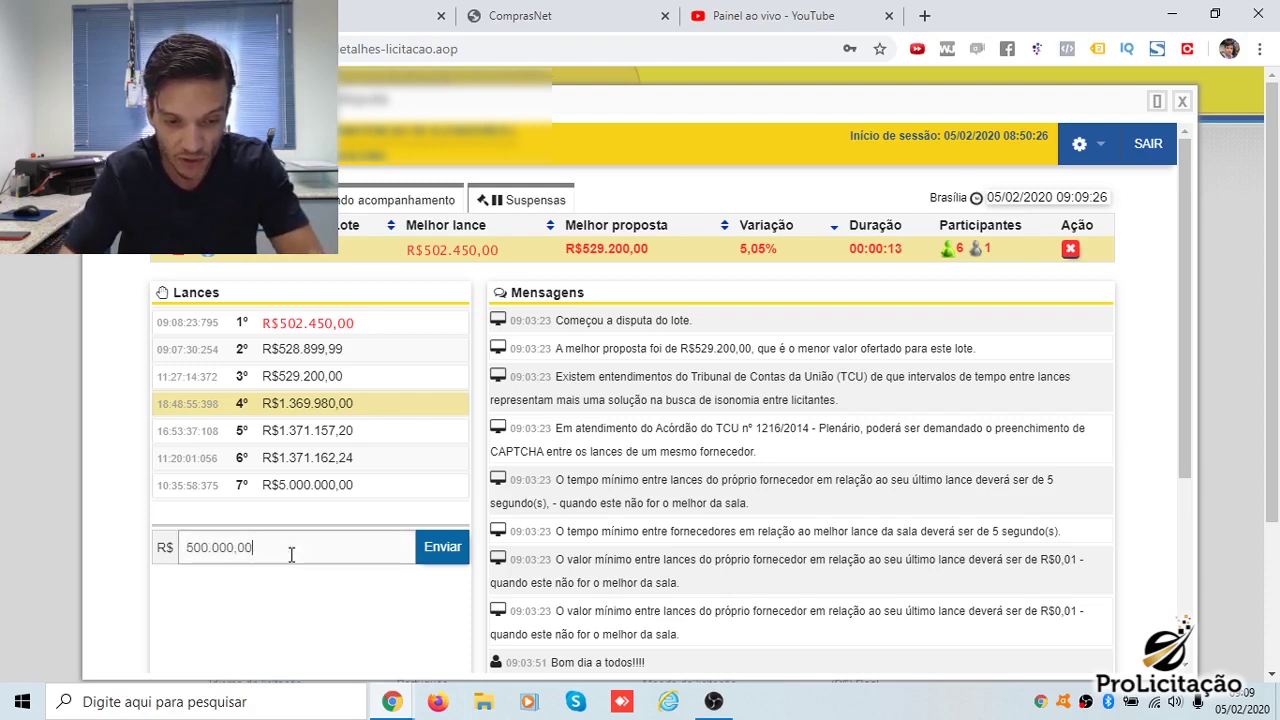
click(440, 568)
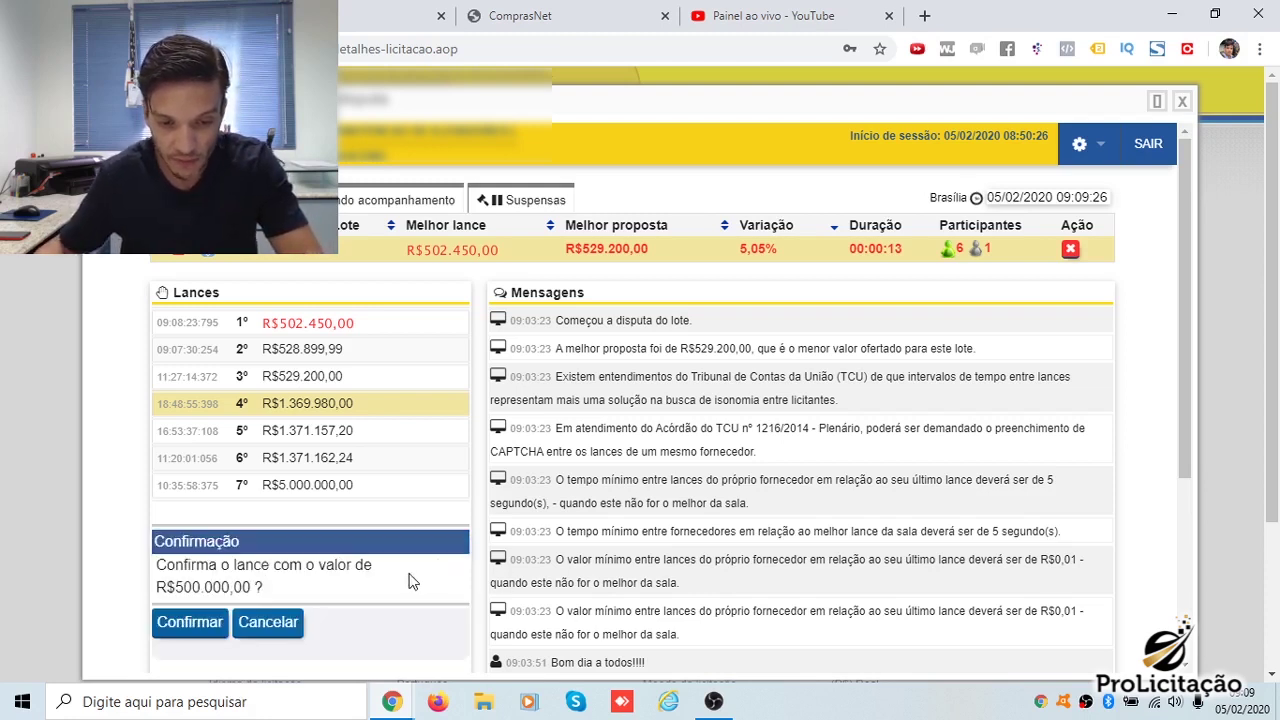
click(190, 628)
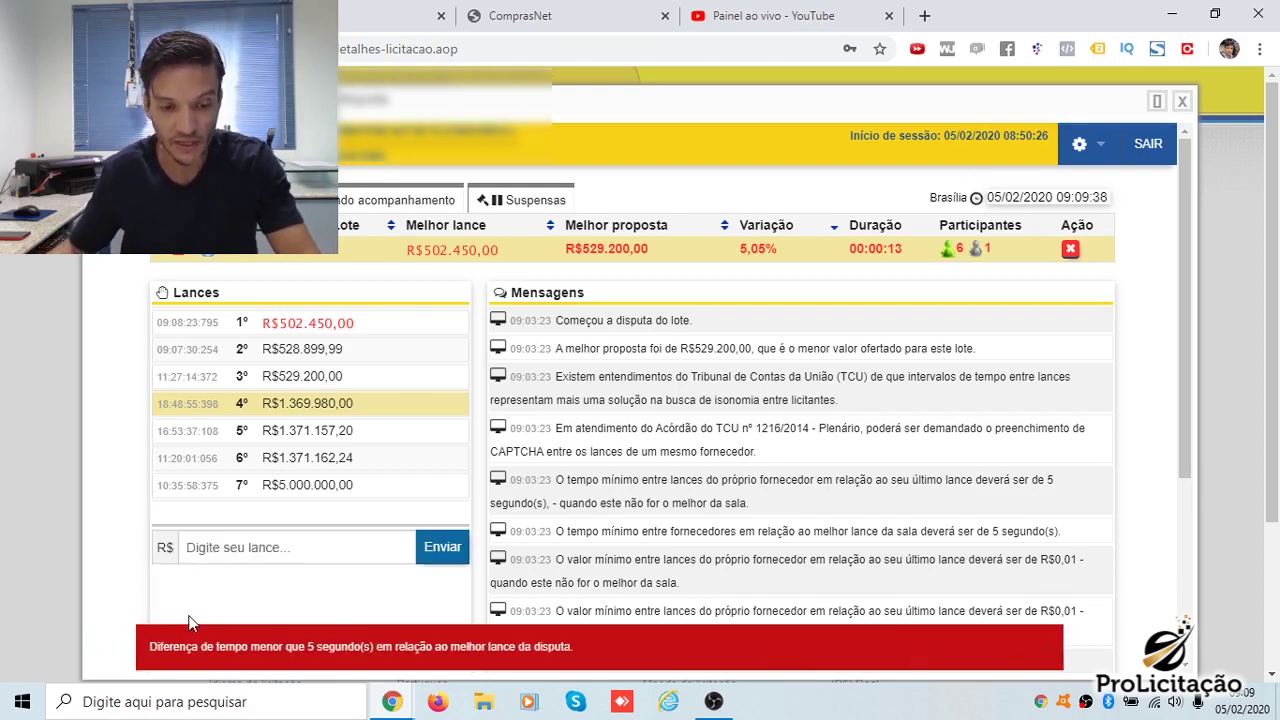
click(1046, 655)
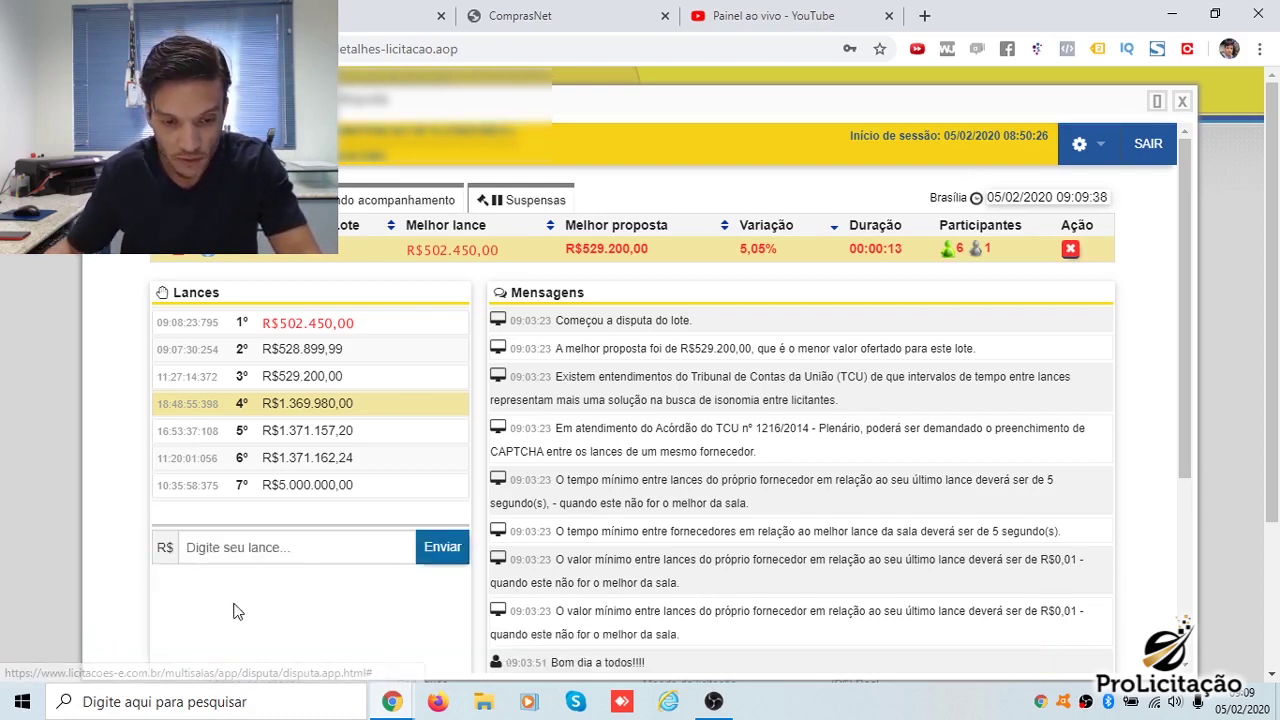
Step: Submit the R$500.000,00 bid for lot 1 again and confirm it
click(299, 544)
text(50000000)
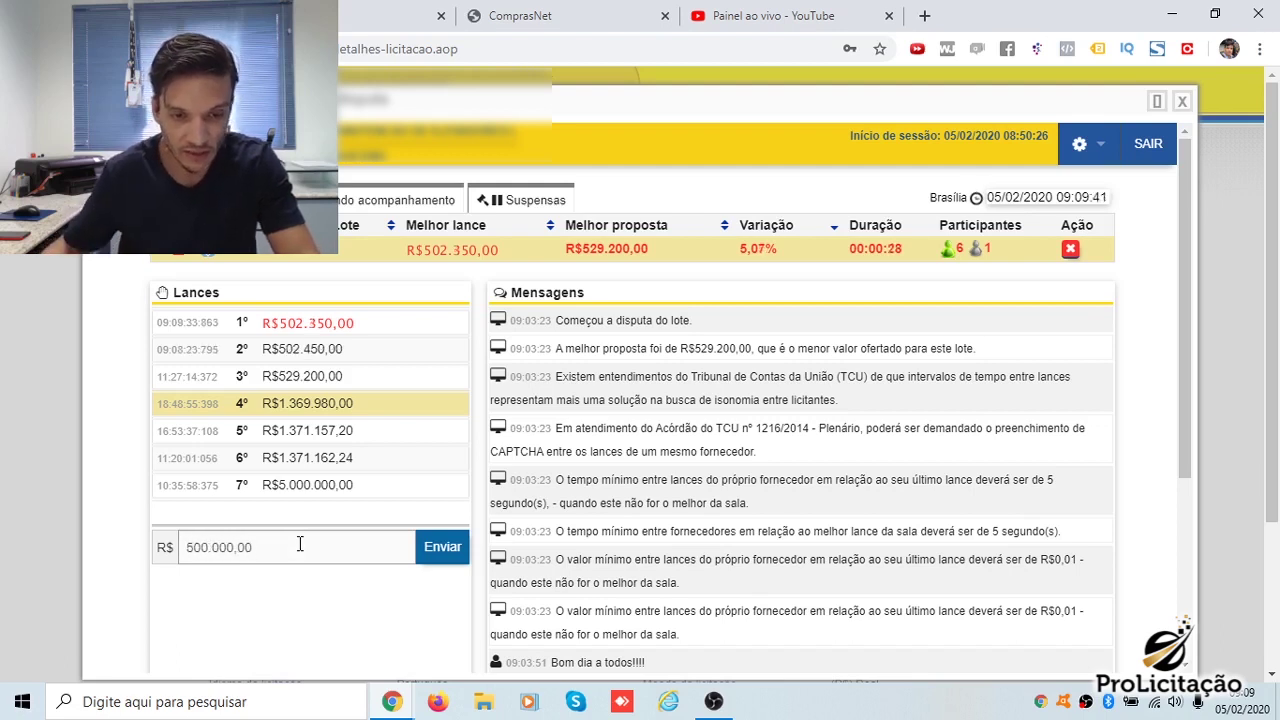
click(429, 549)
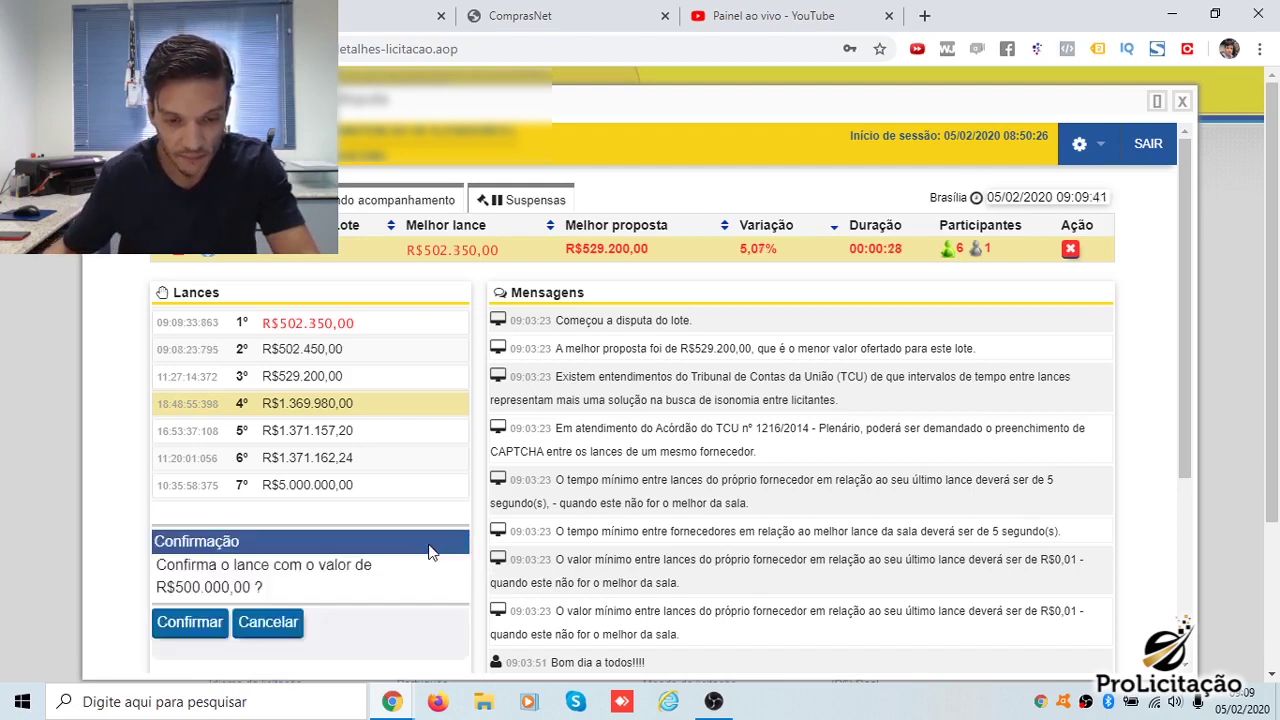
click(185, 630)
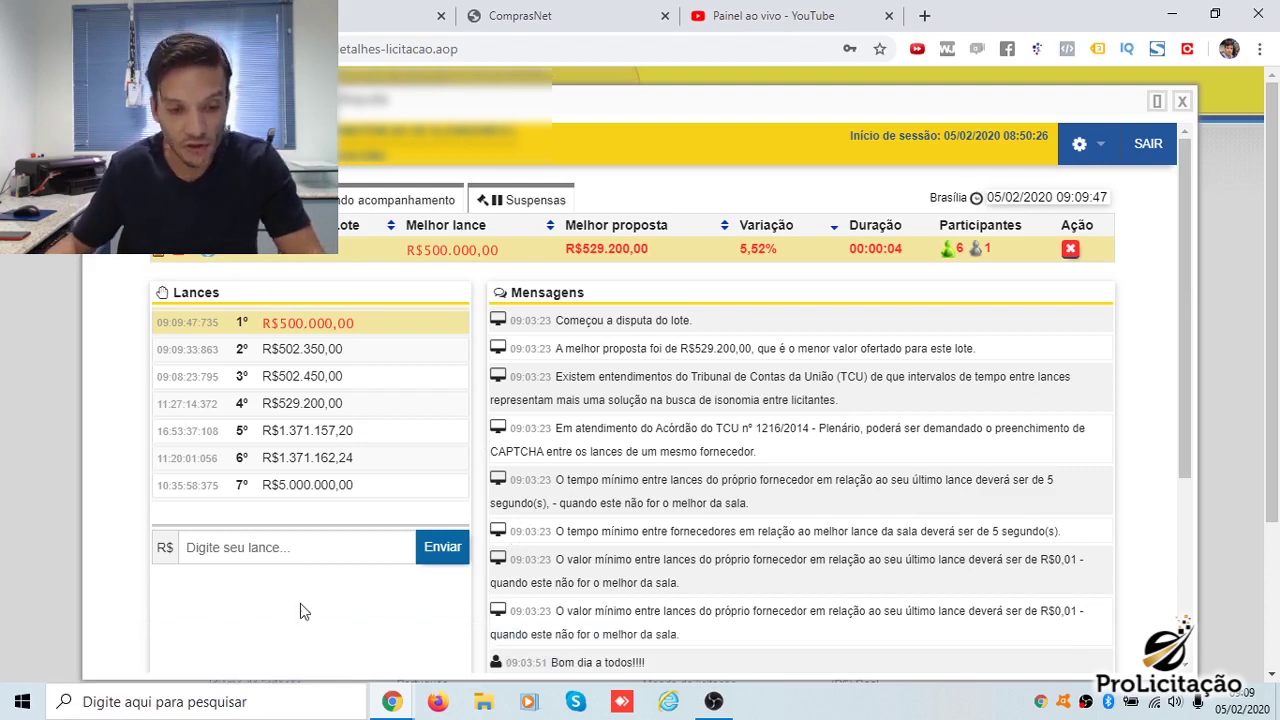
click(300, 555)
text(0,04)
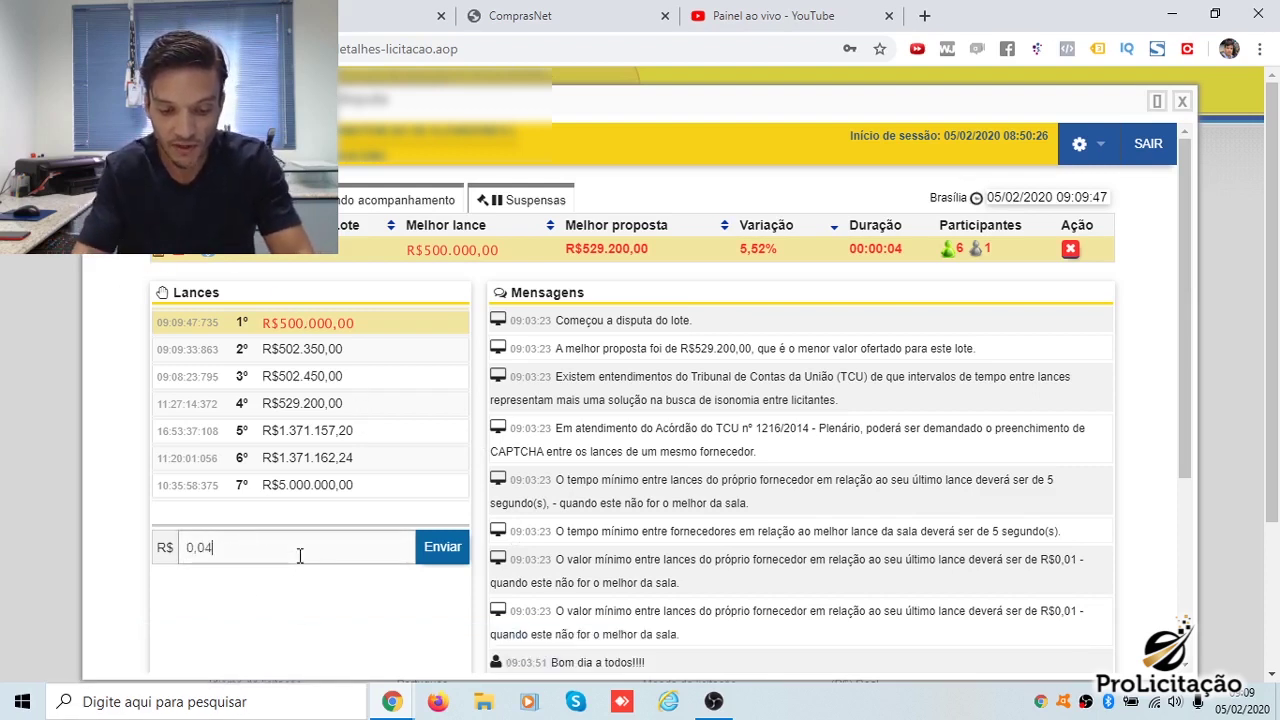
text(9)
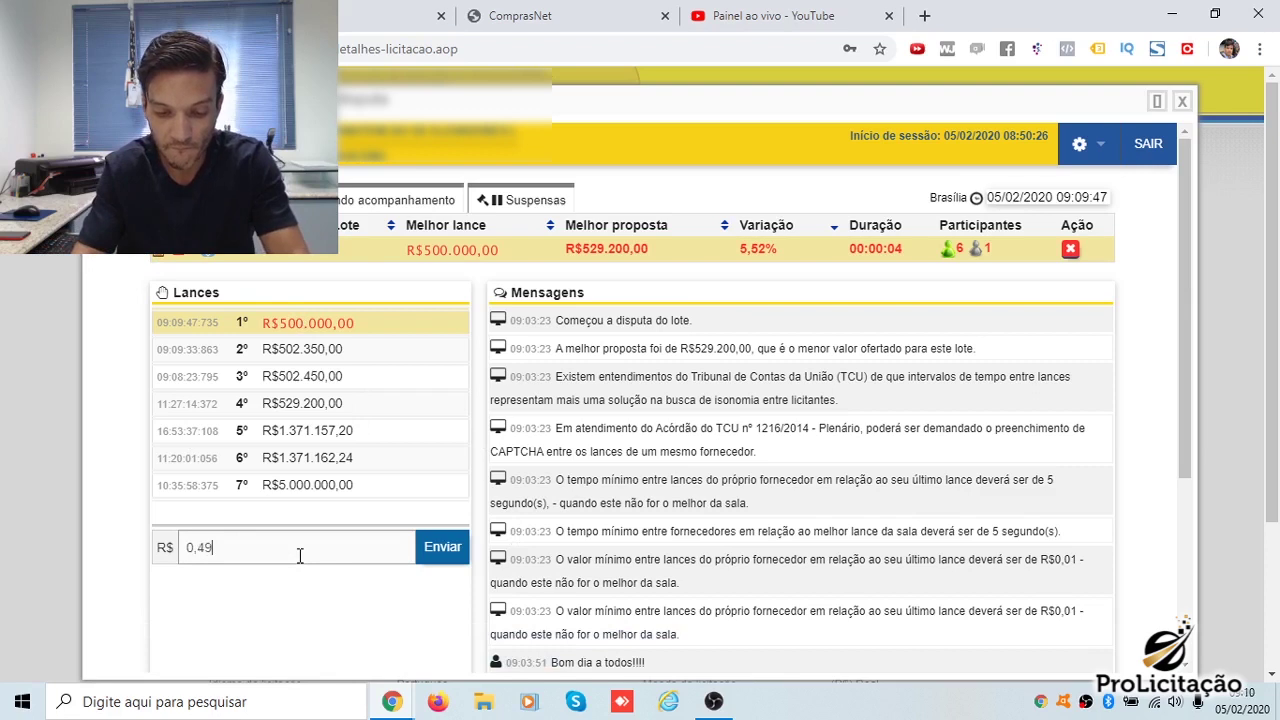
text(5000000)
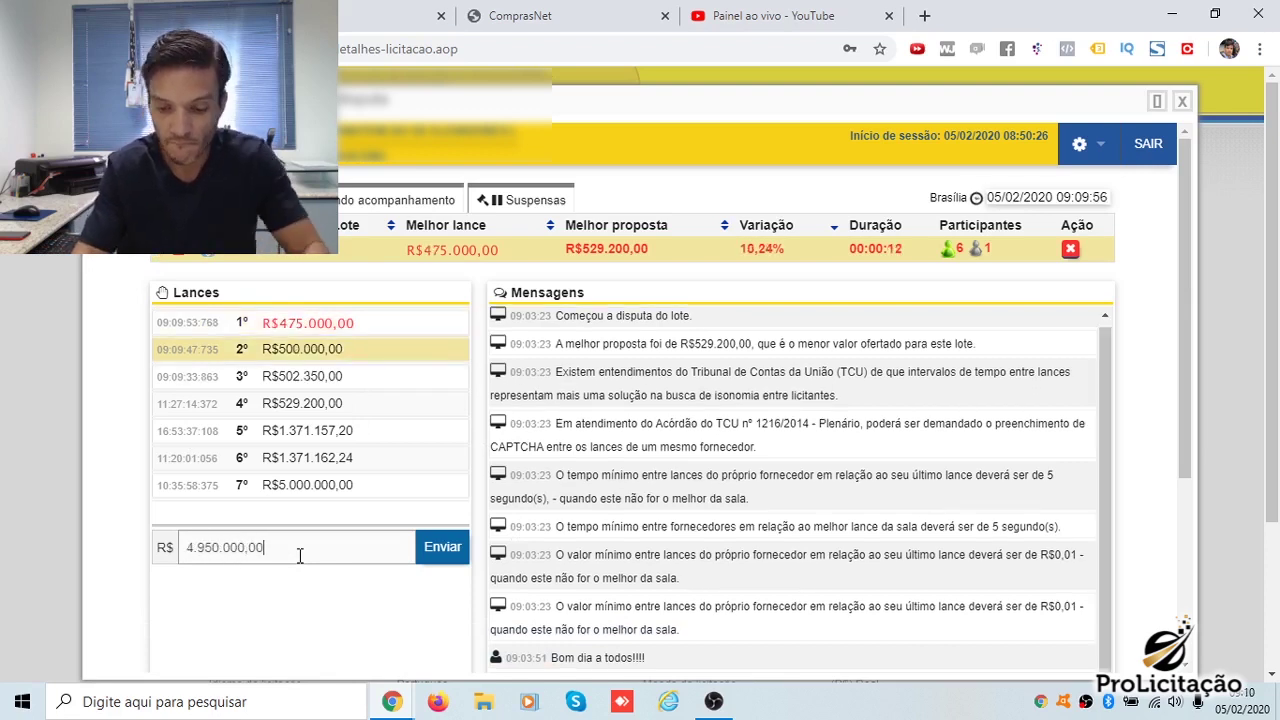
key(BackSpace)
key(BackSpace)
key(BackSpace)
key(BackSpace)
key(BackSpace)
key(BackSpace)
key(BackSpace)
key(BackSpace)
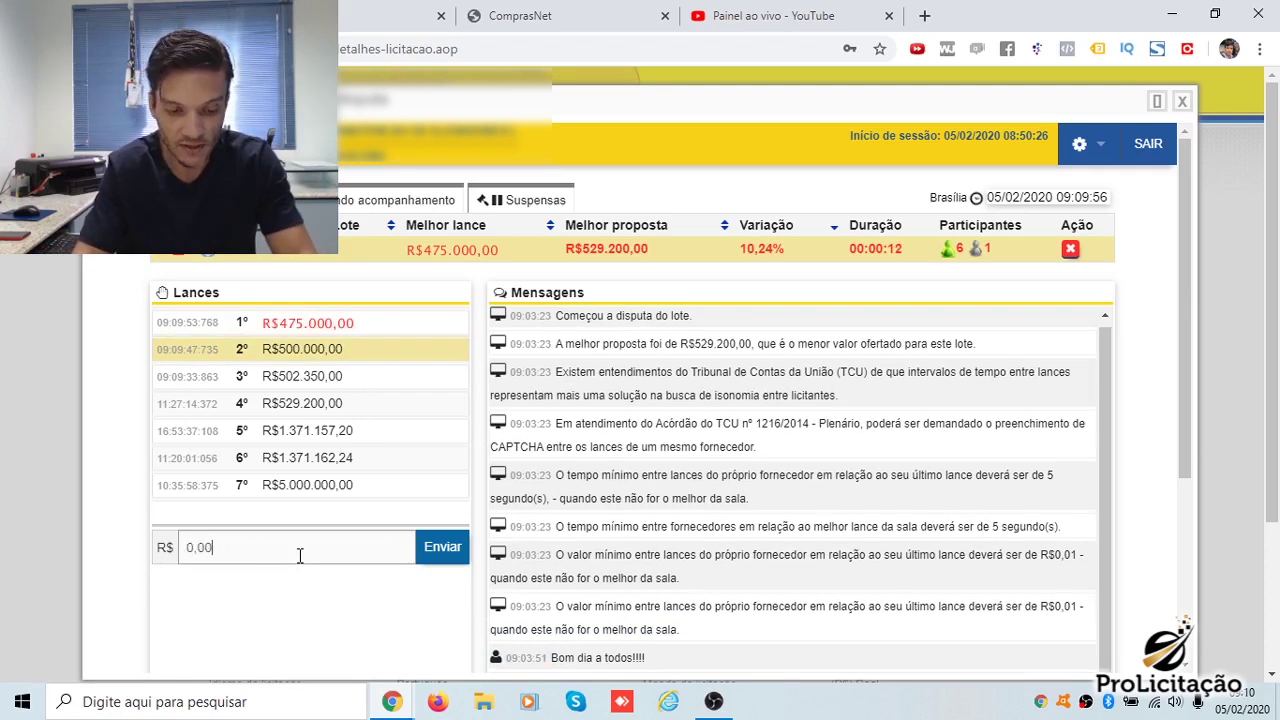
Step: Submit and confirm a new bid of R$470.000,00 for lot 1
text(470.000,)
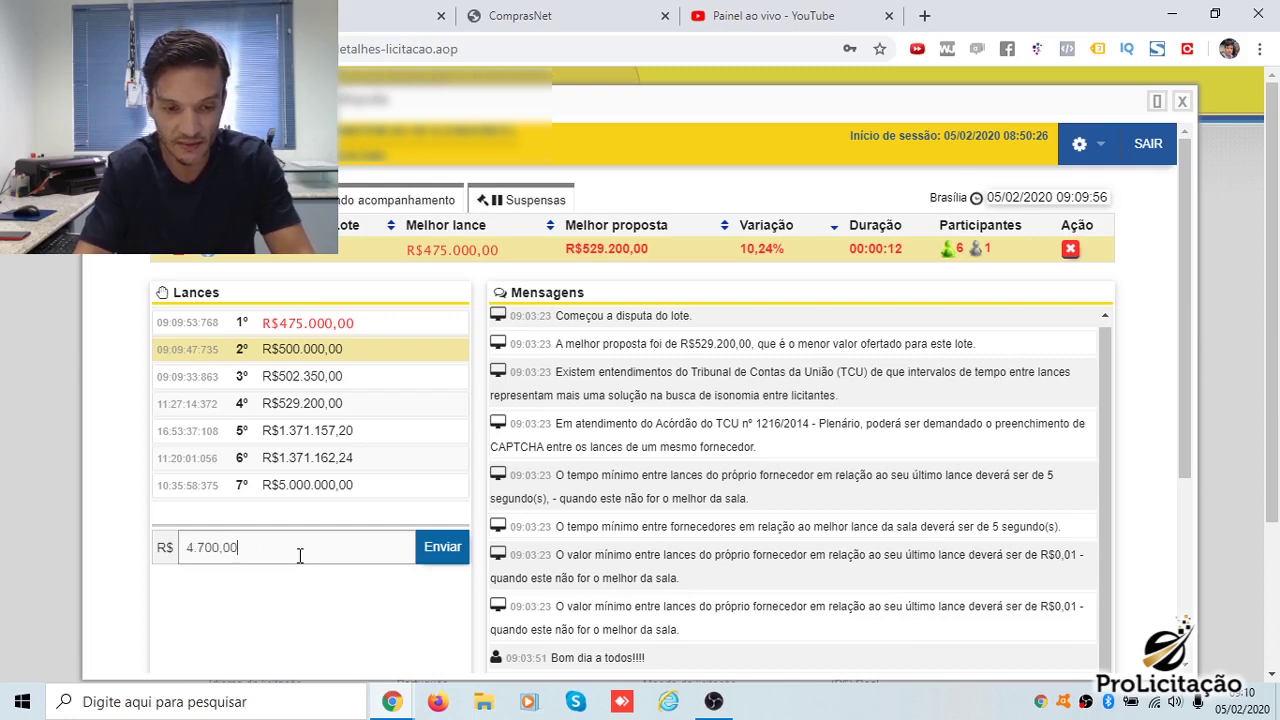
text(00)
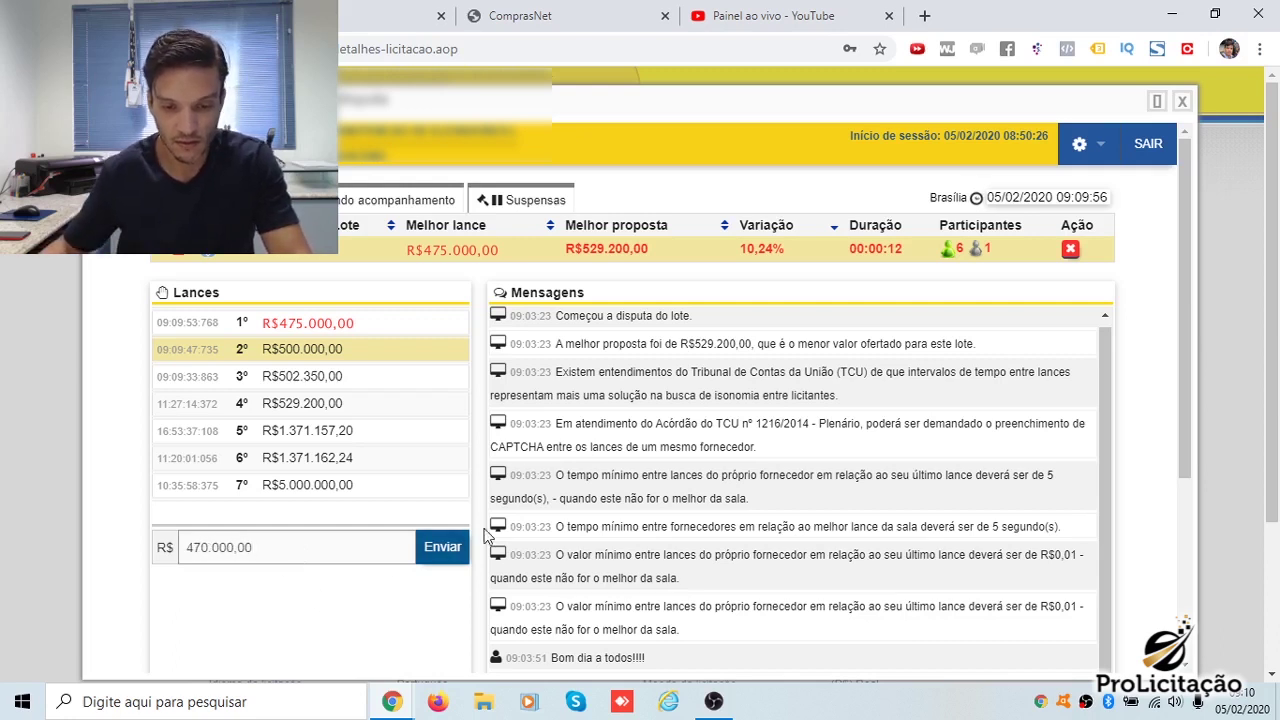
click(428, 558)
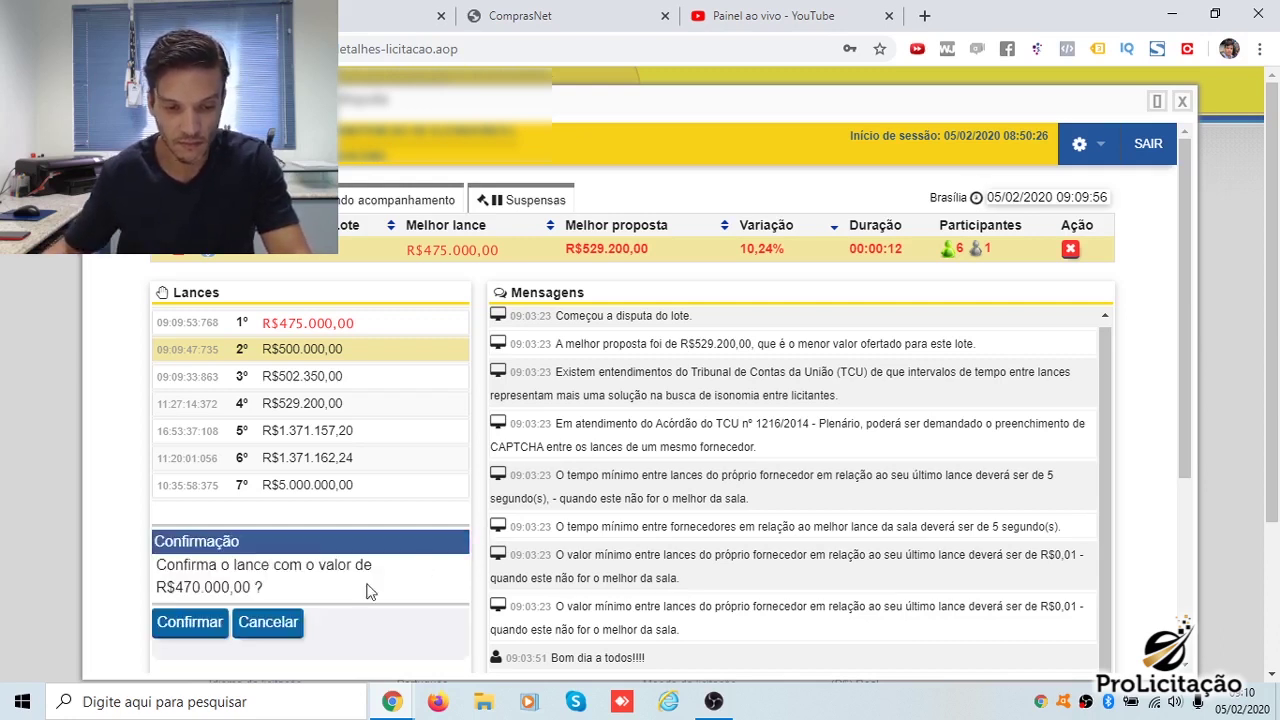
click(190, 624)
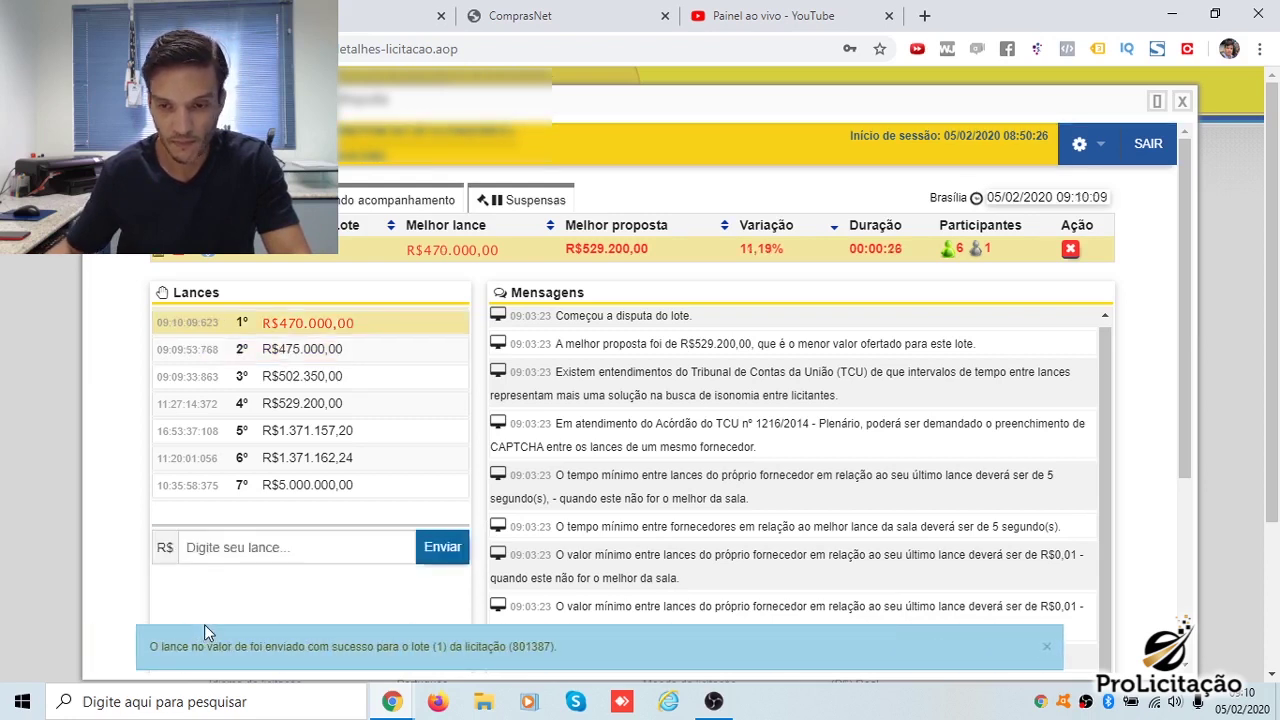
Step: Try to submit a lower bid of R$465.000,00 for lot 1
click(225, 558)
text(46500000)
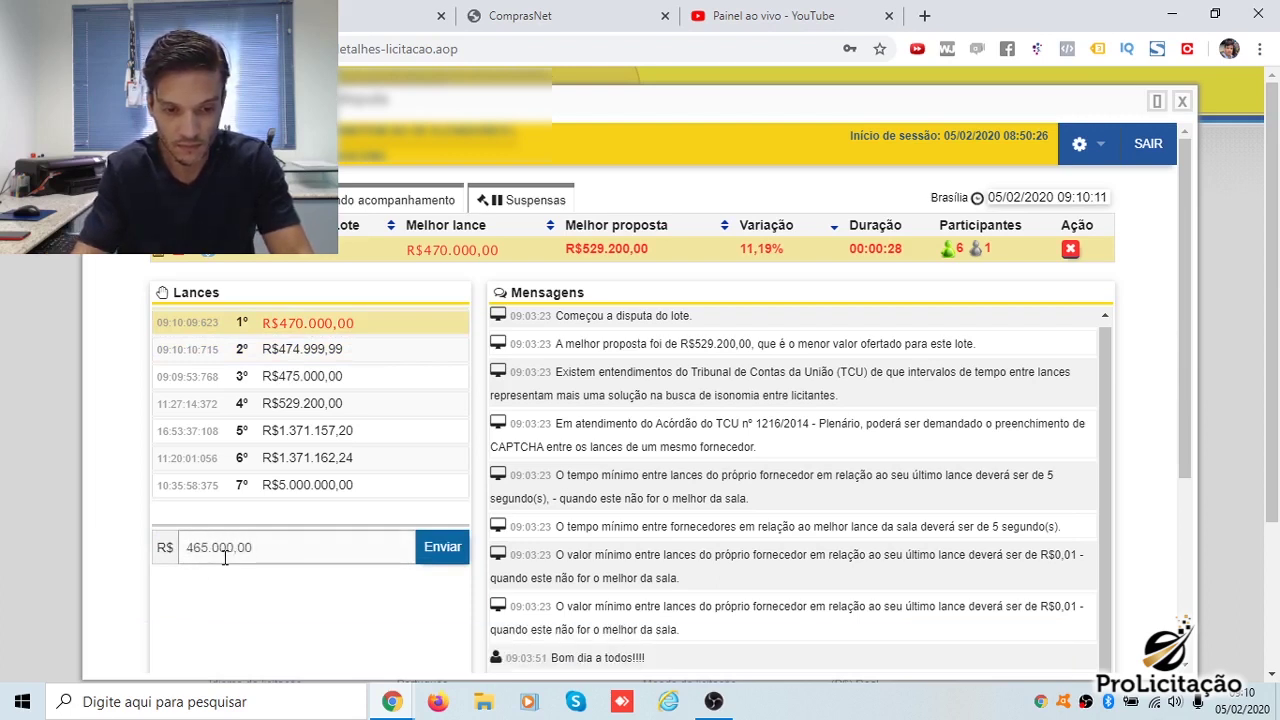
click(438, 550)
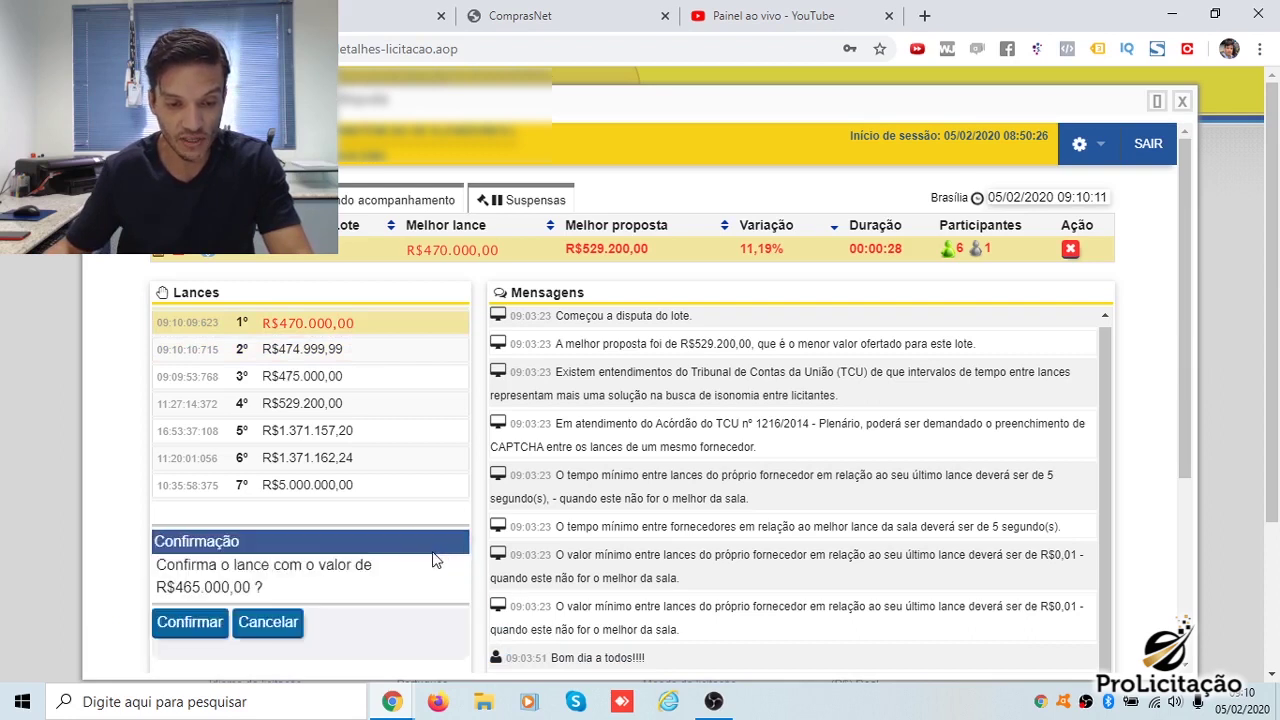
click(192, 622)
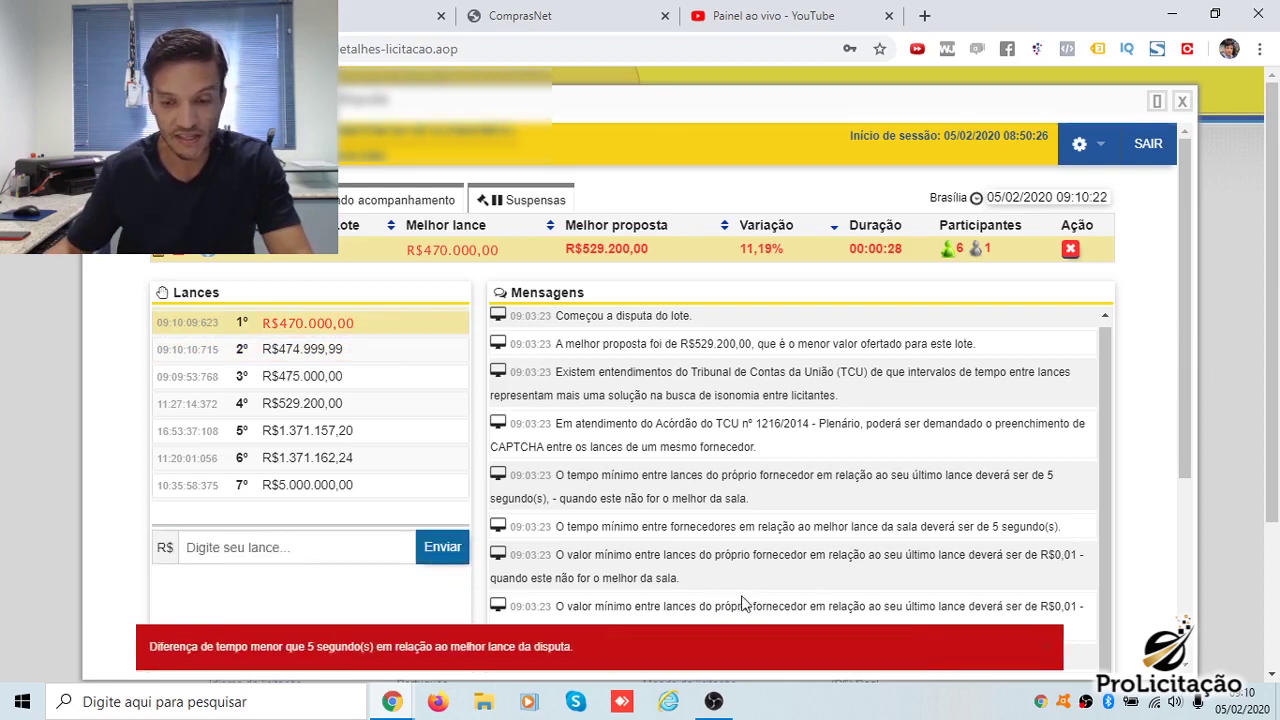
Step: Submit a bid of R$460.000,00 for lot 1 and confirm it
click(363, 550)
text(4)
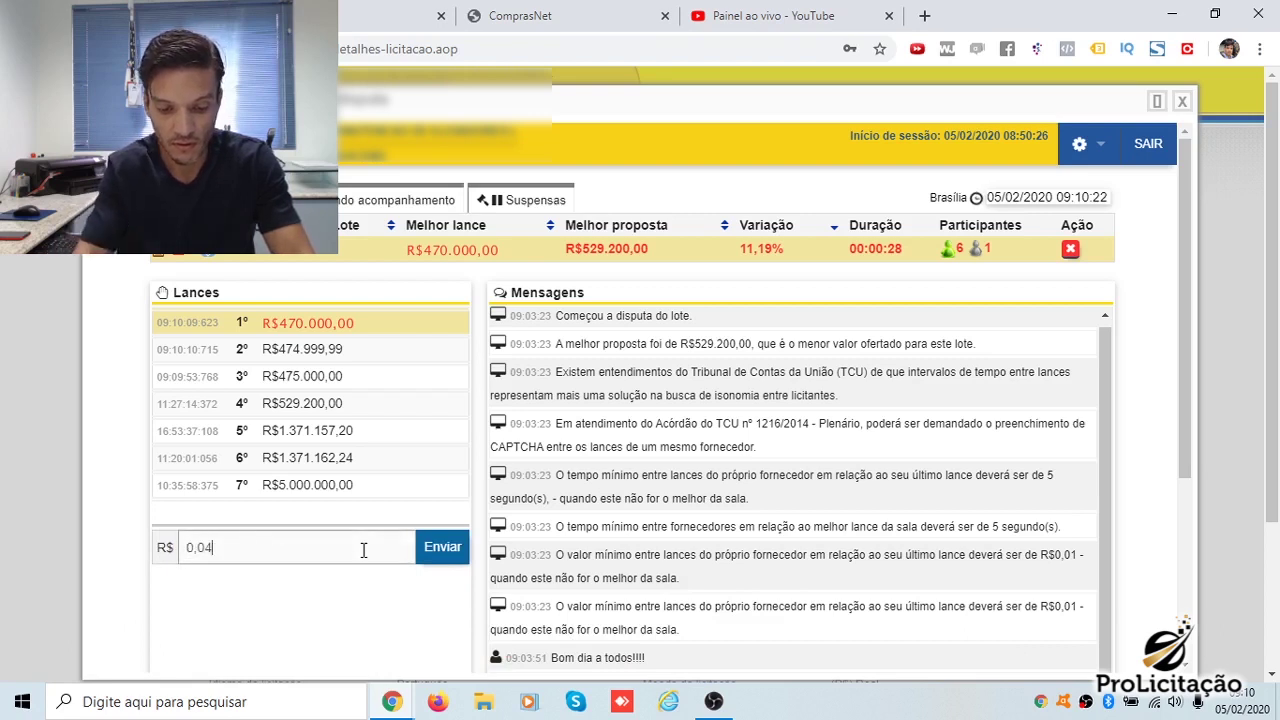
text(60.000,00)
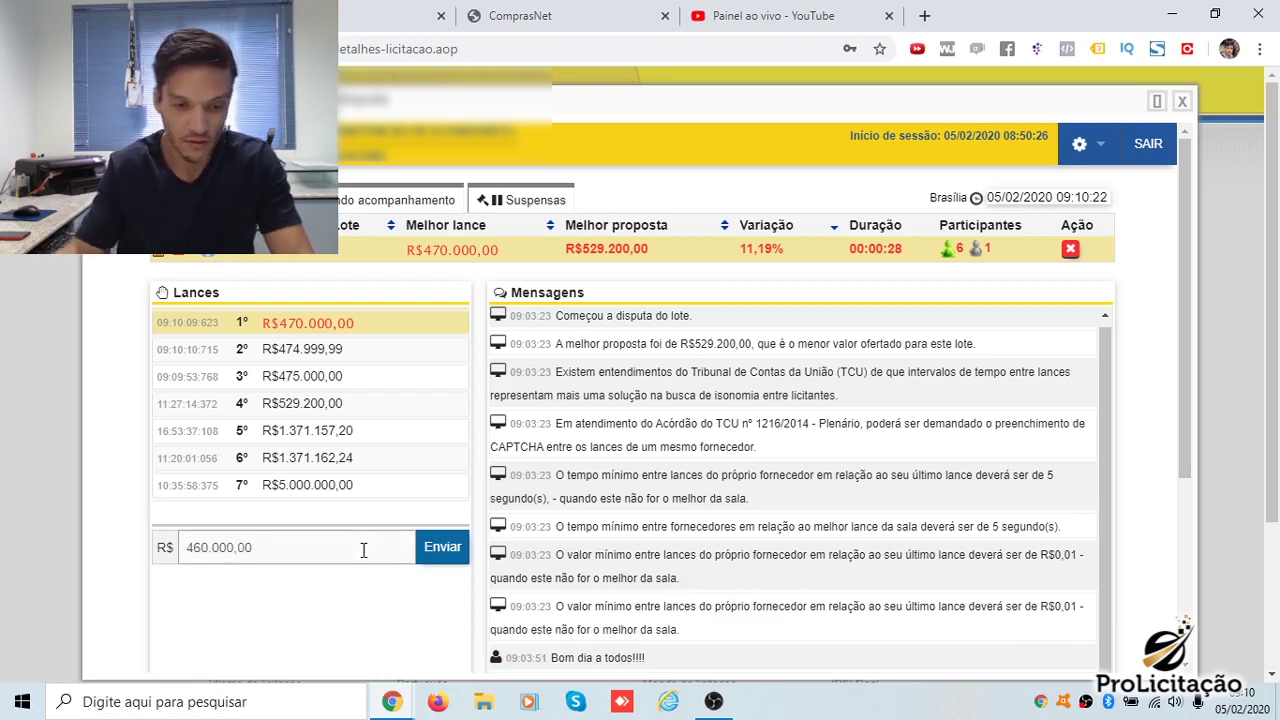
click(462, 550)
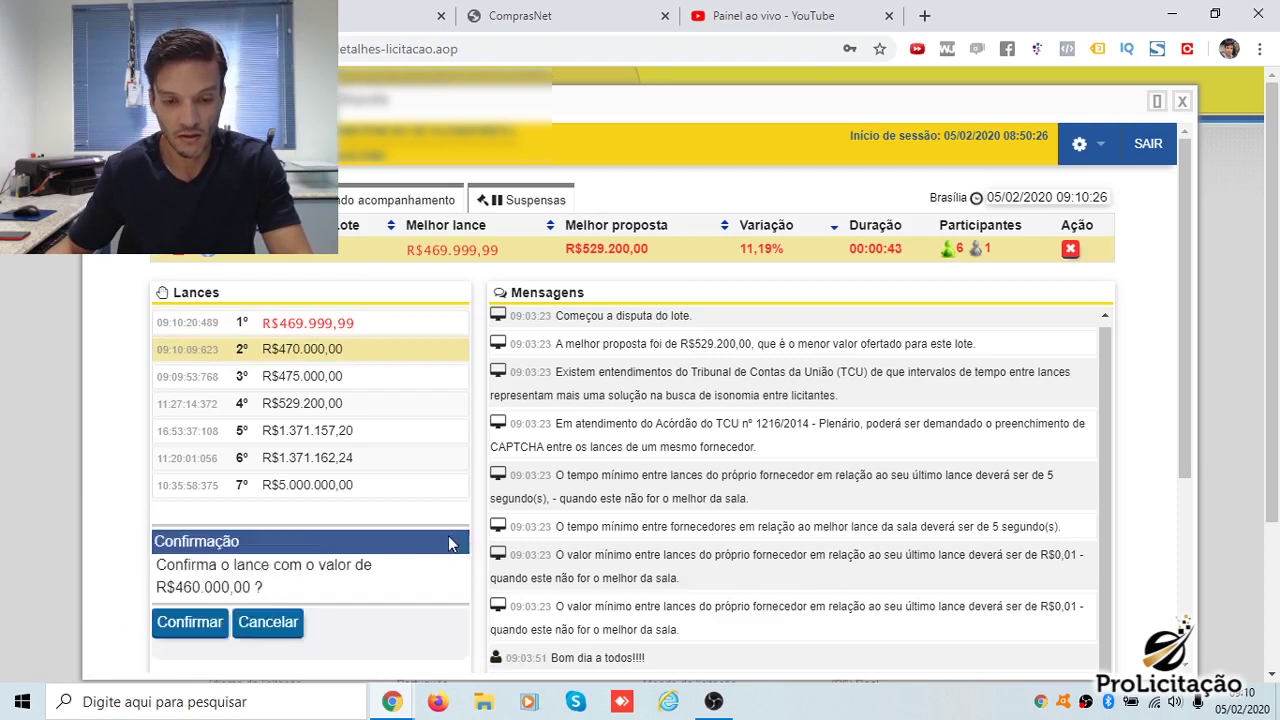
click(180, 622)
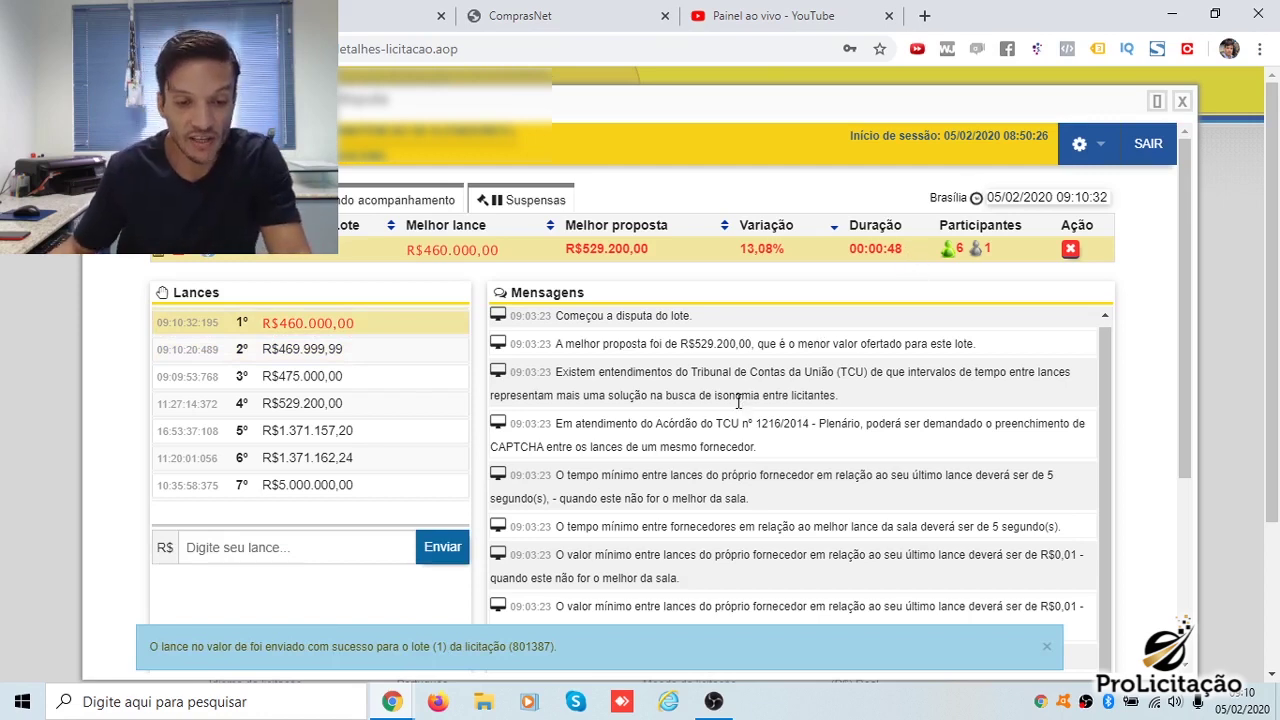
Step: Enter a lower bid of R$423.000,00 for lot 1, send it and confirm it
click(395, 535)
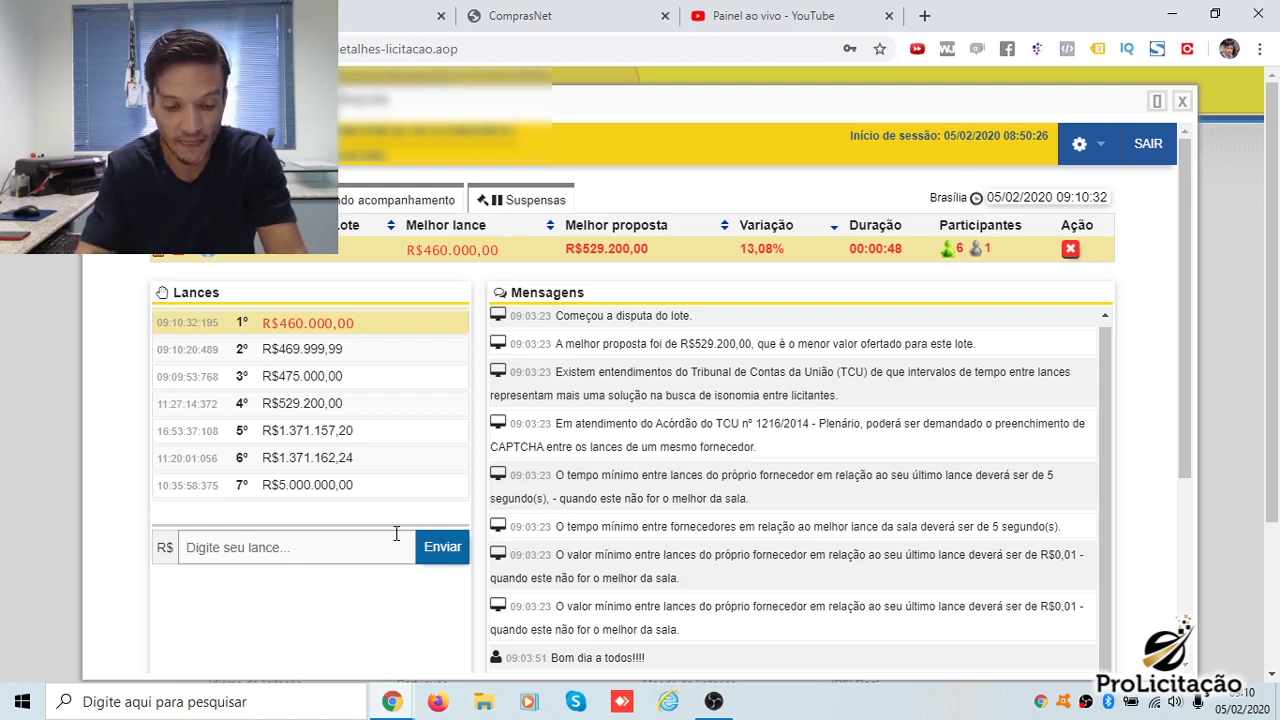
text(450000)
key(BackSpace)
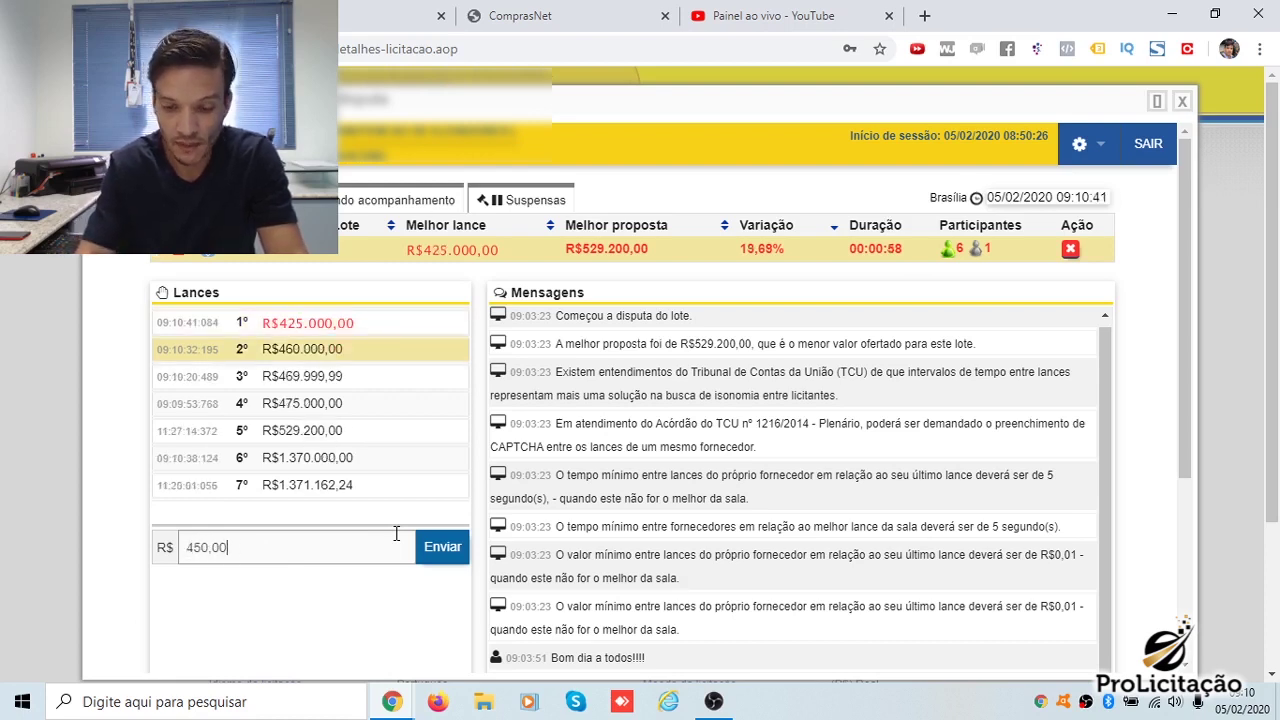
key(BackSpace)
key(BackSpace)
key(BackSpace)
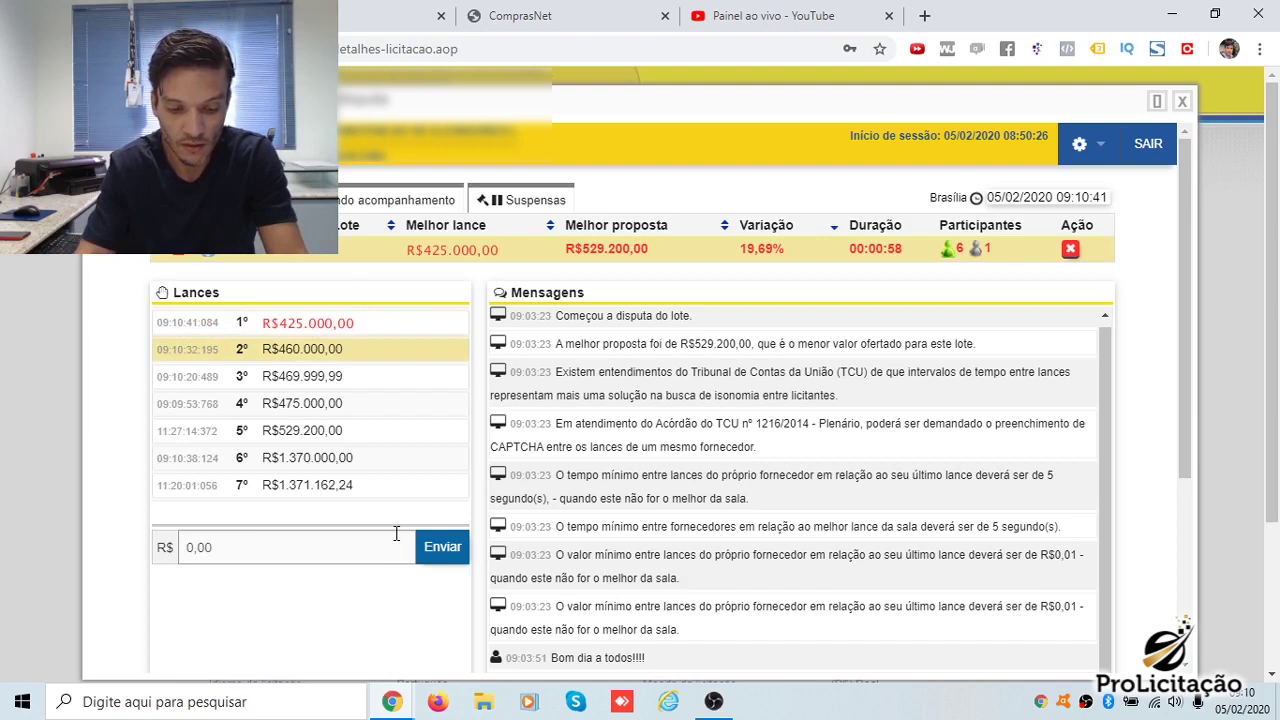
text(23000)
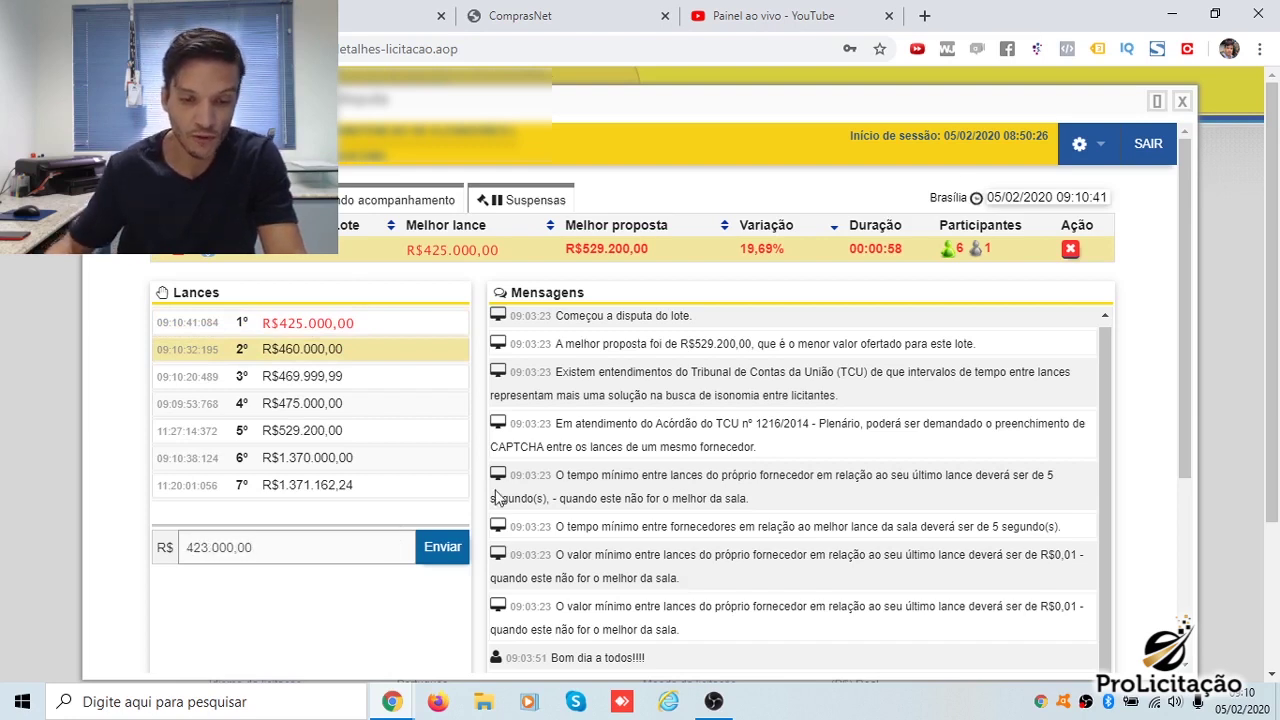
click(453, 552)
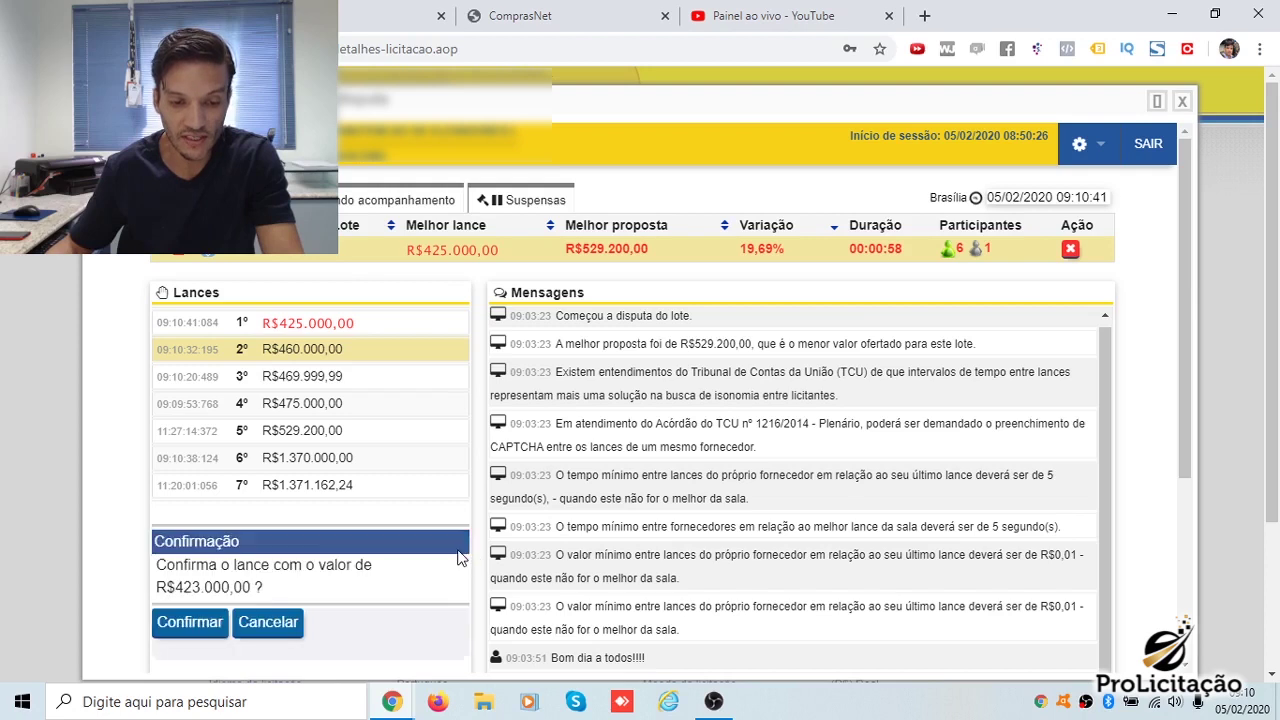
click(208, 624)
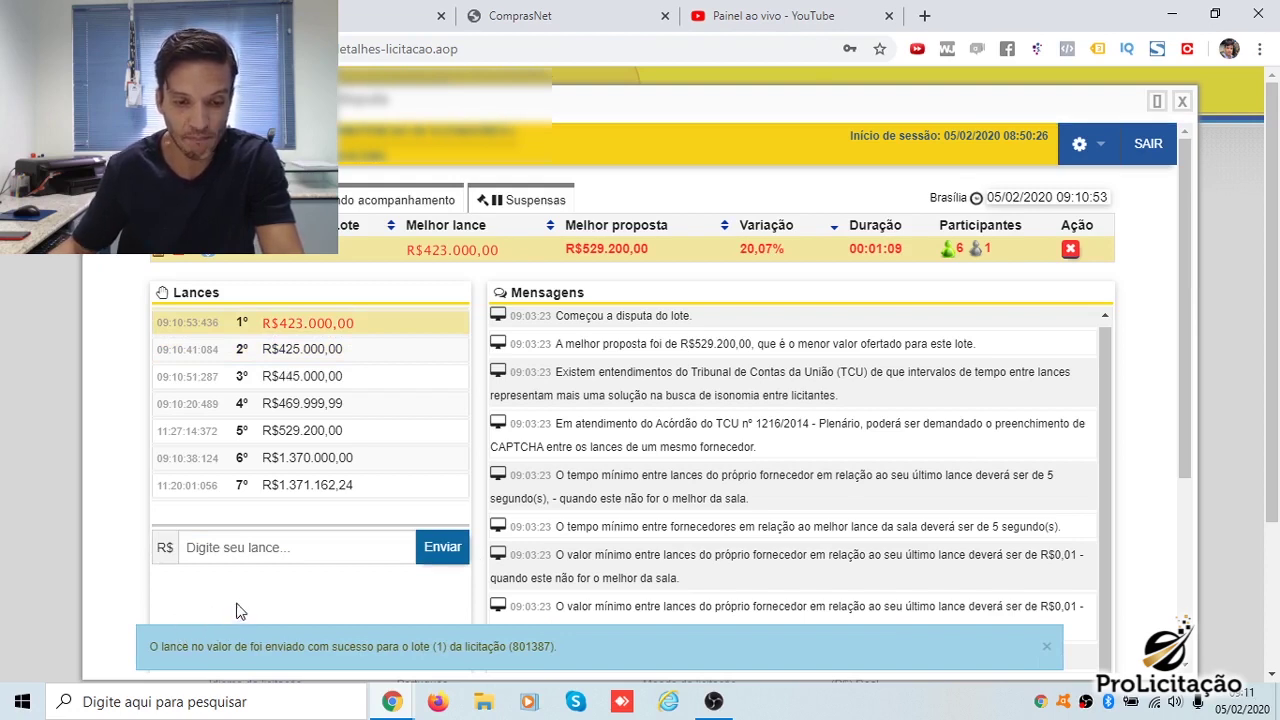
Step: Send a bid of R$417.999,99 for lot 1 and confirm the amount
click(263, 559)
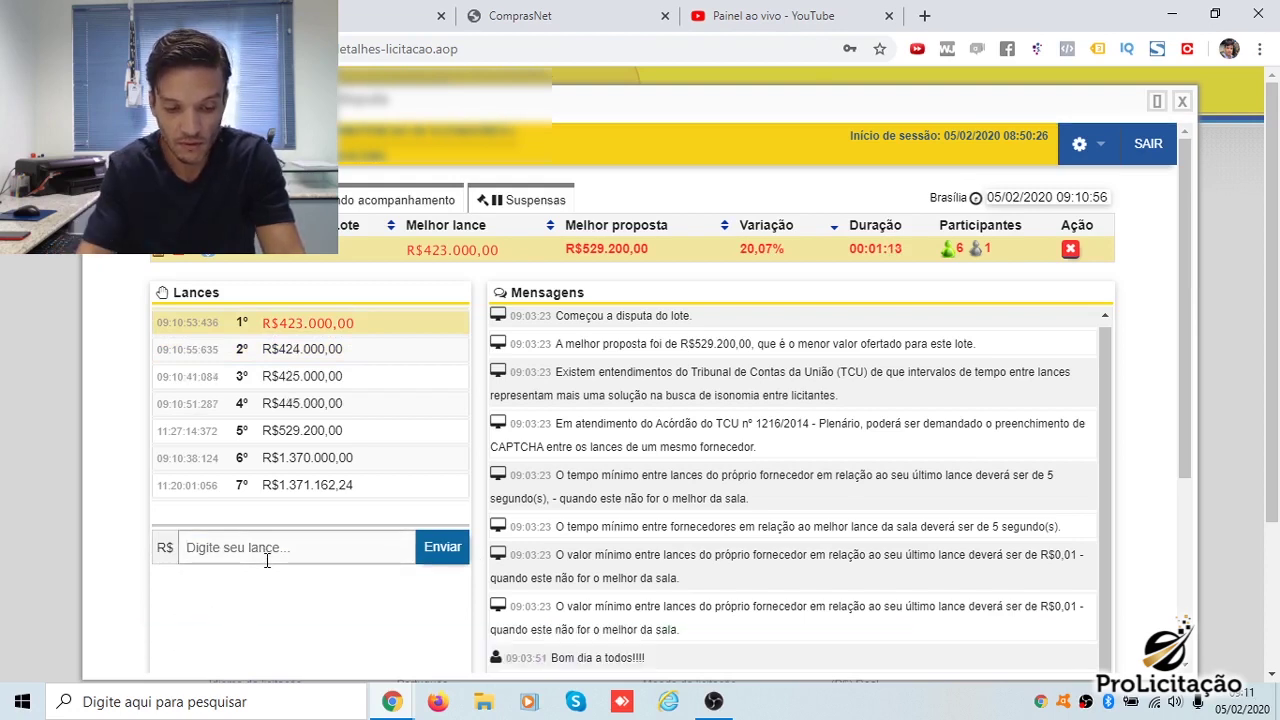
text(0,41799999)
click(442, 547)
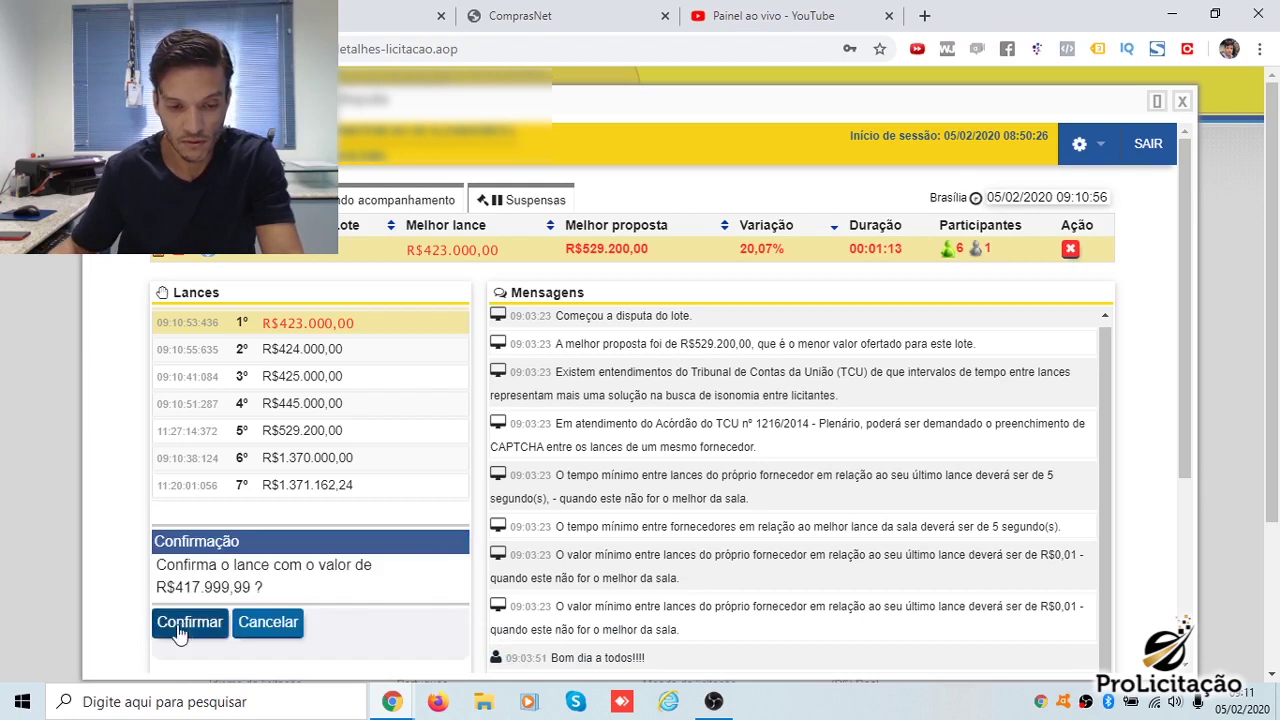
click(188, 624)
Step: Submit and confirm a further reduced bid of R$397.777,77 for lot 1
click(223, 551)
text(3)
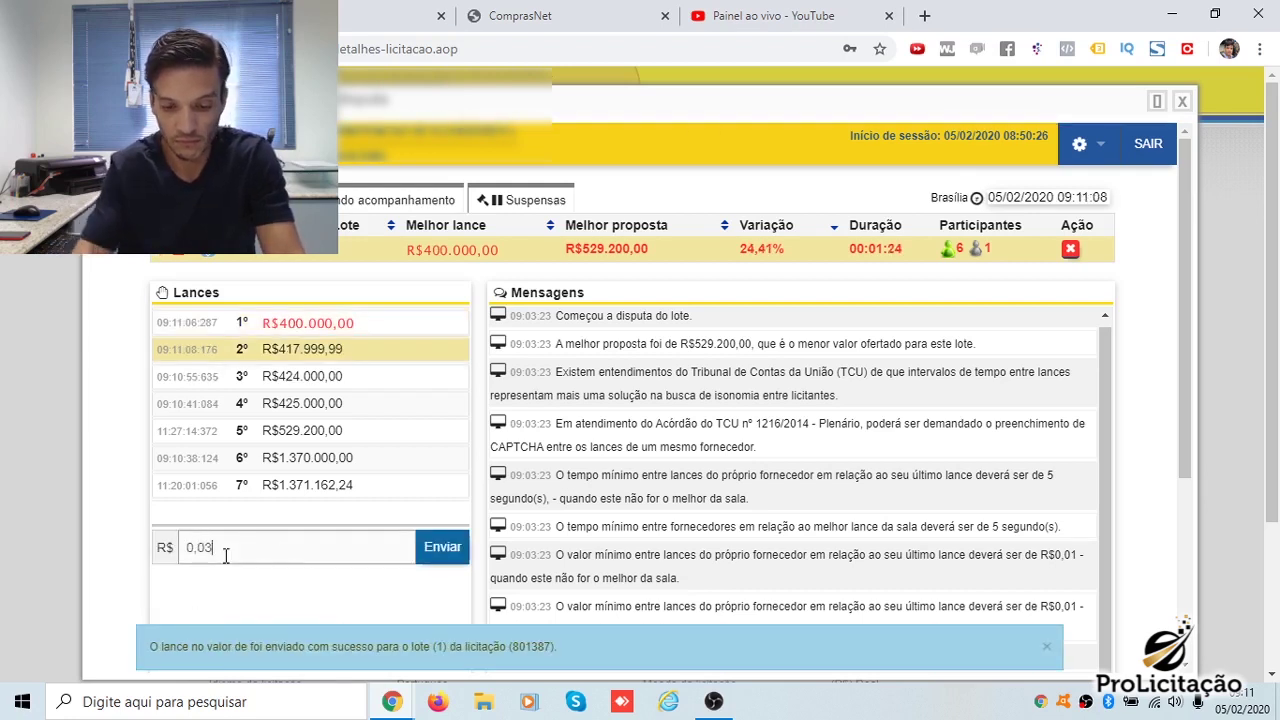
text(9777777)
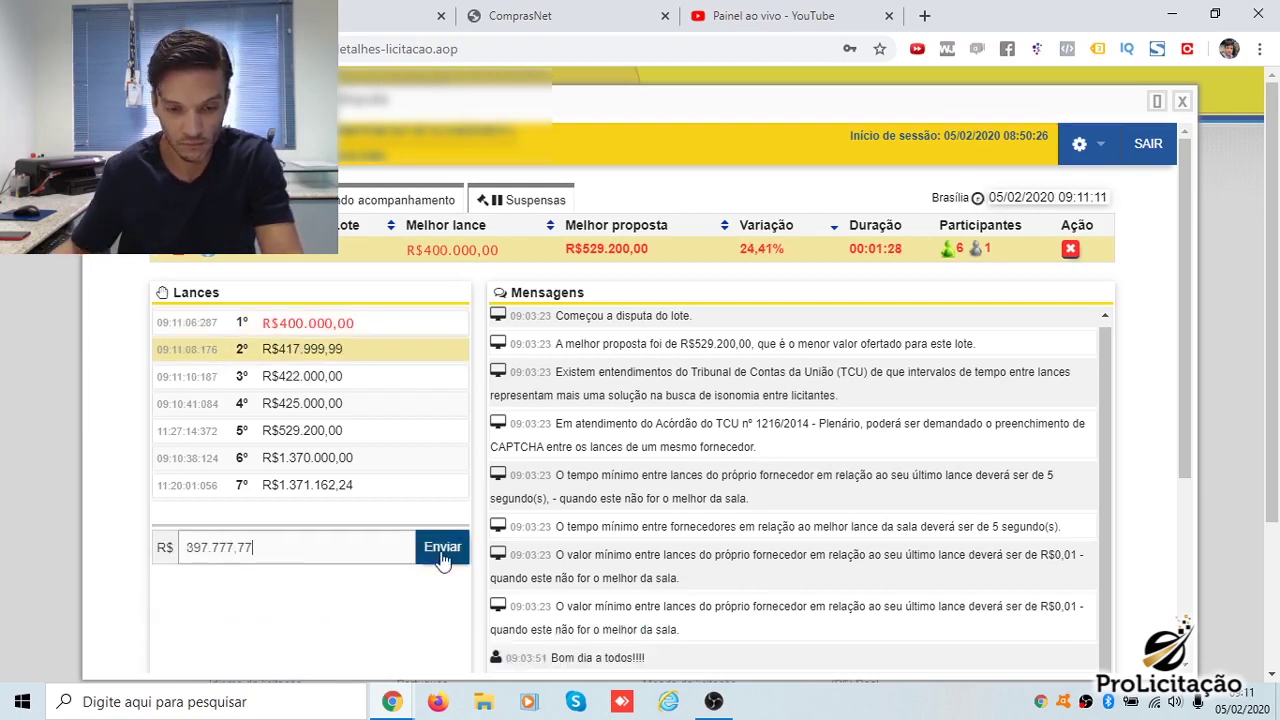
click(442, 547)
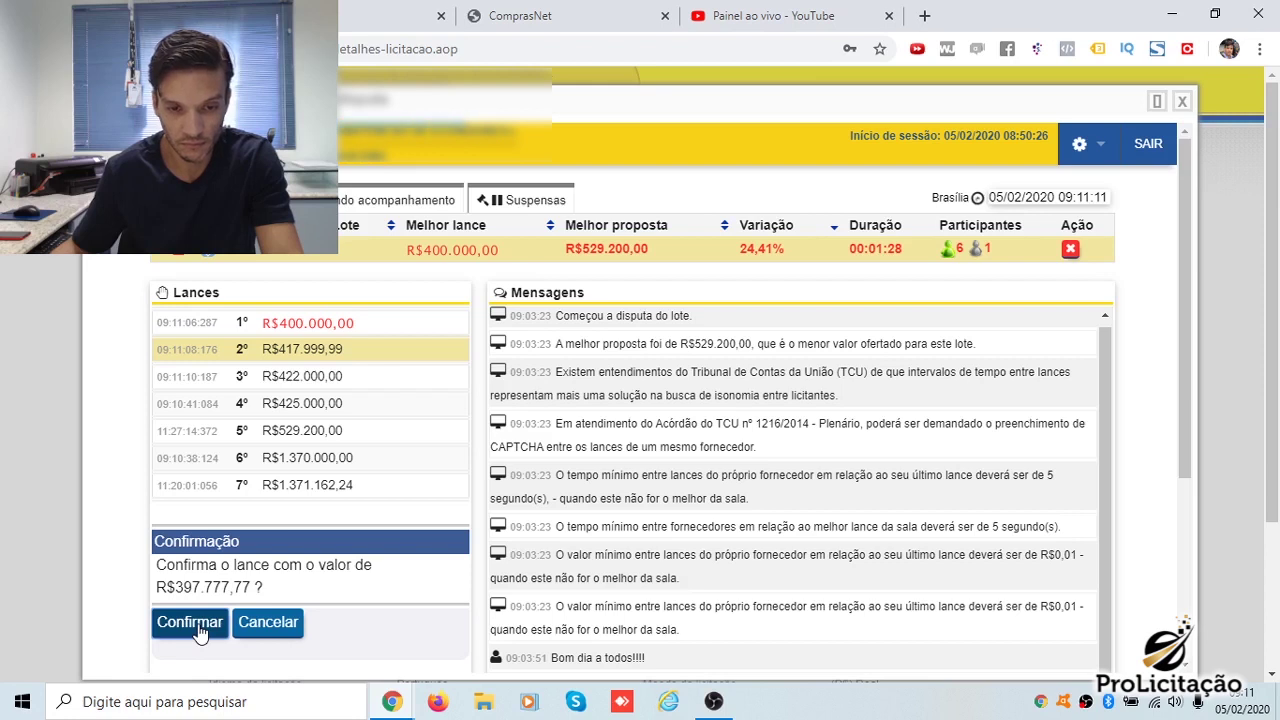
click(190, 624)
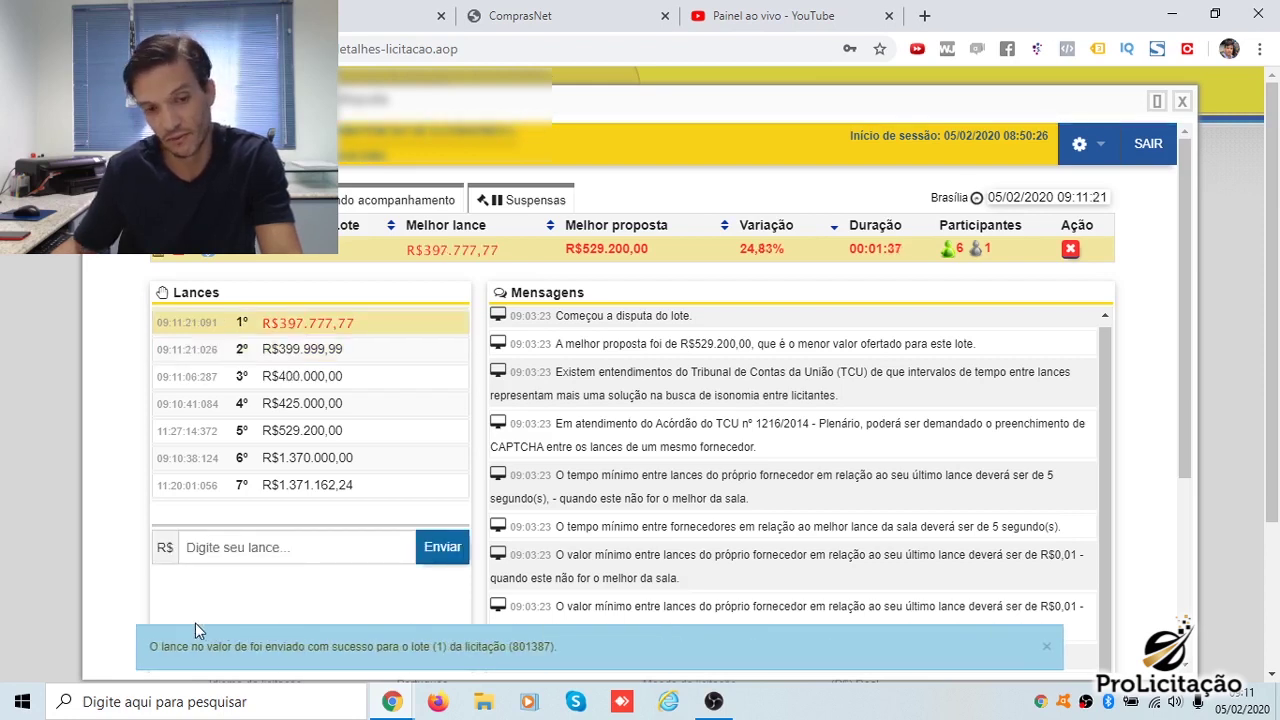
Step: Try to submit and confirm a bid of R$390.000,00 for lot 1
click(203, 547)
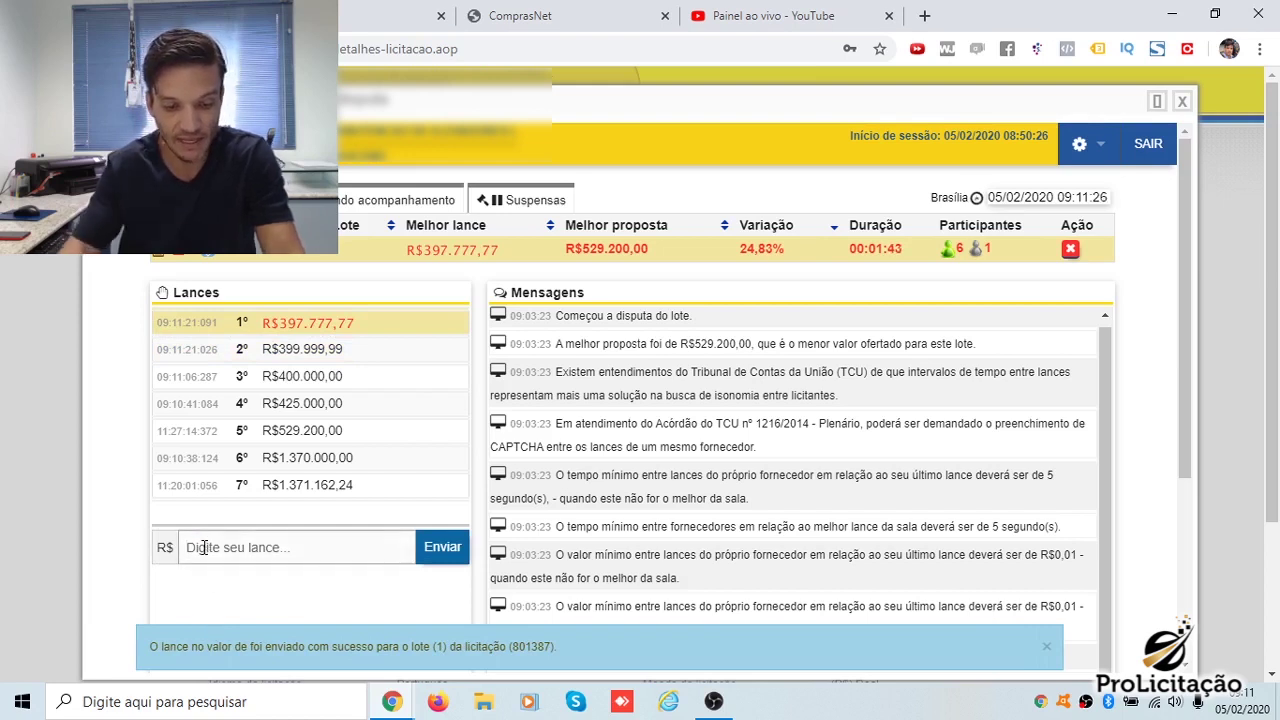
text(3)
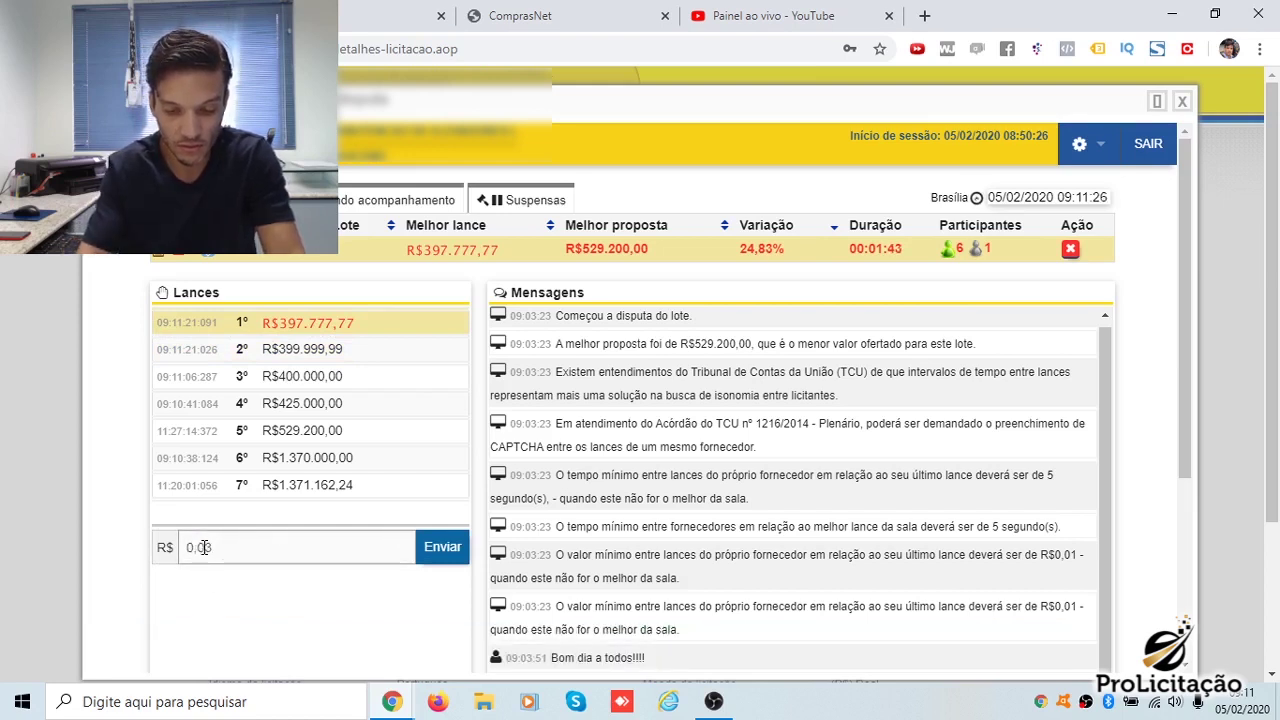
text(90.000,00)
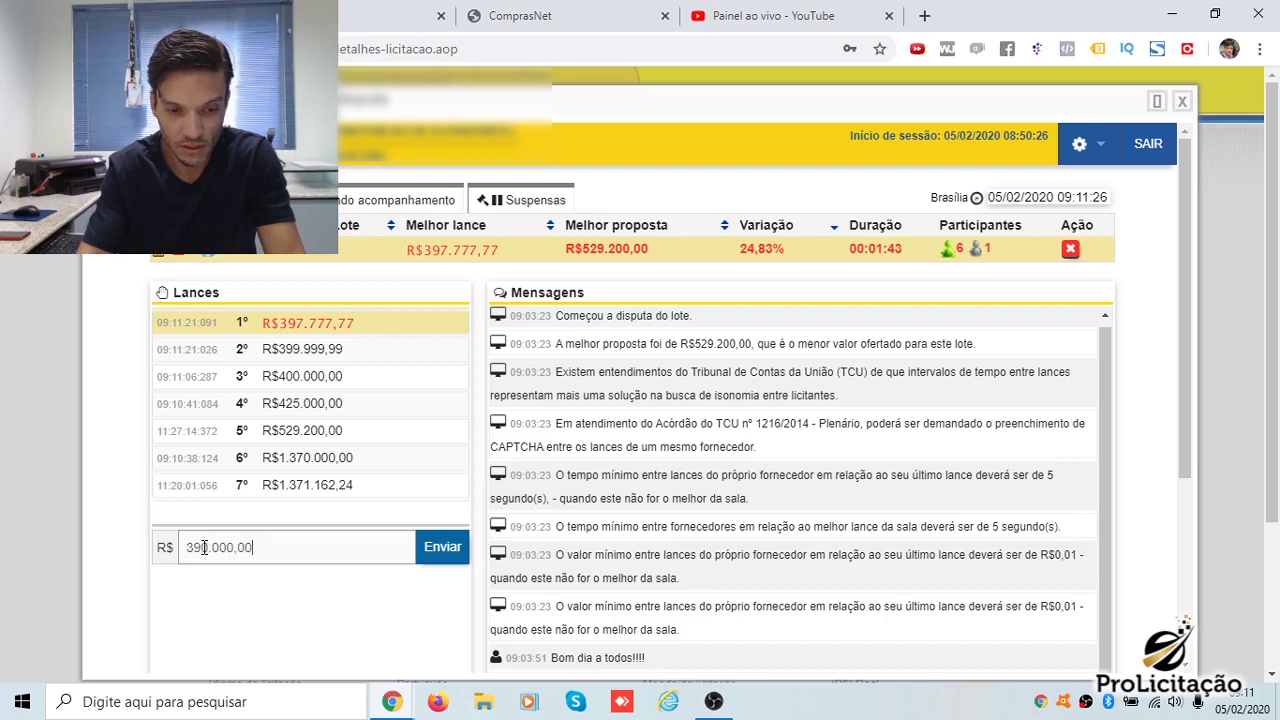
click(441, 550)
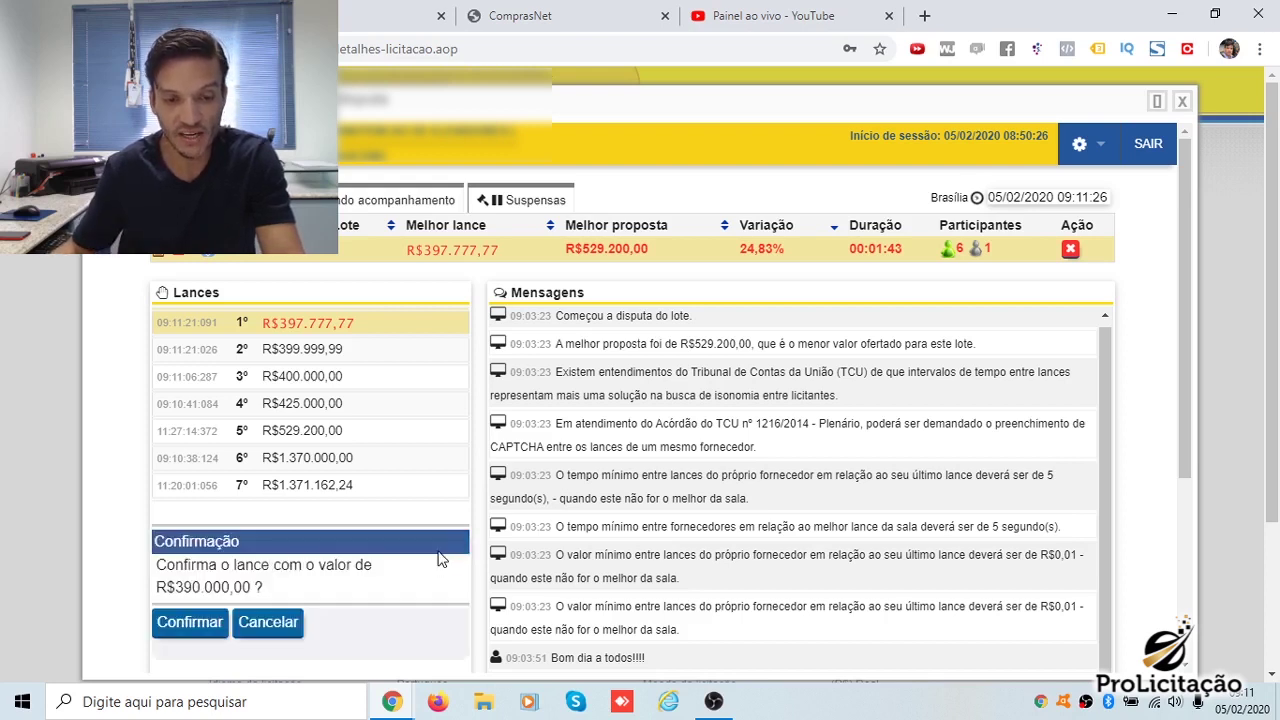
click(187, 624)
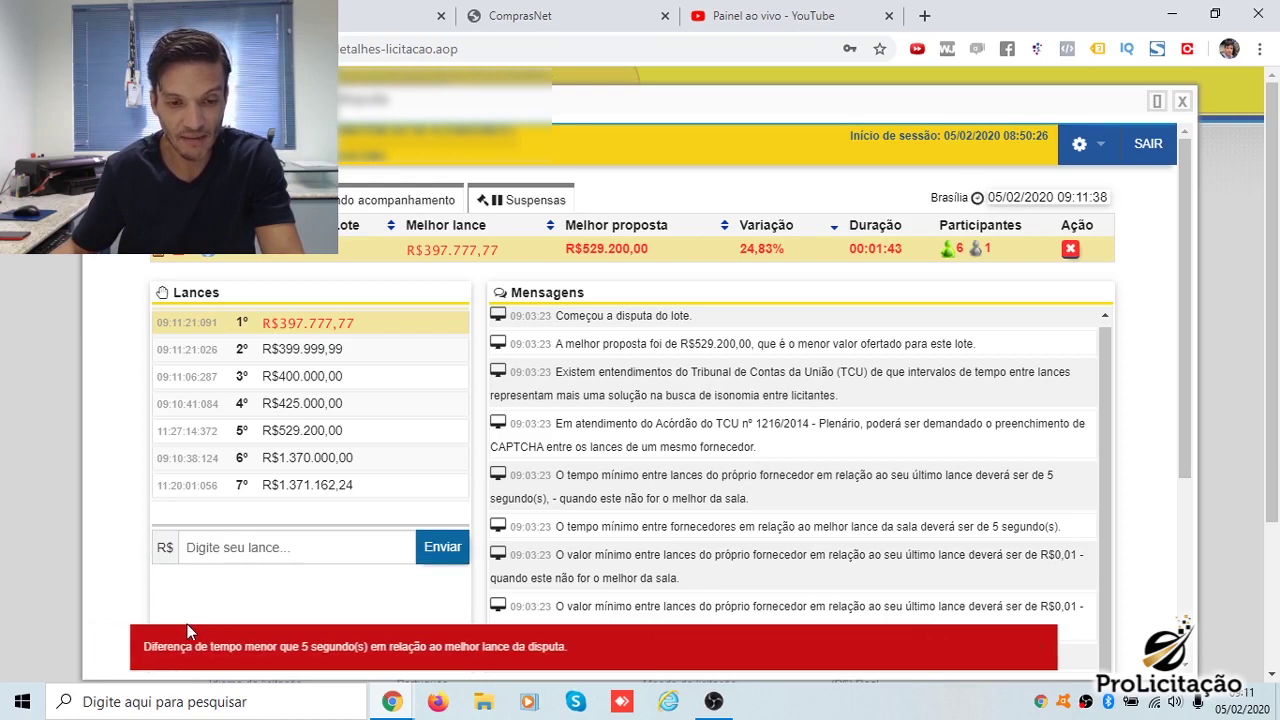
Step: Try once more to send and confirm the R$390.000,00 bid for lot 1
click(359, 547)
text(390.000,00)
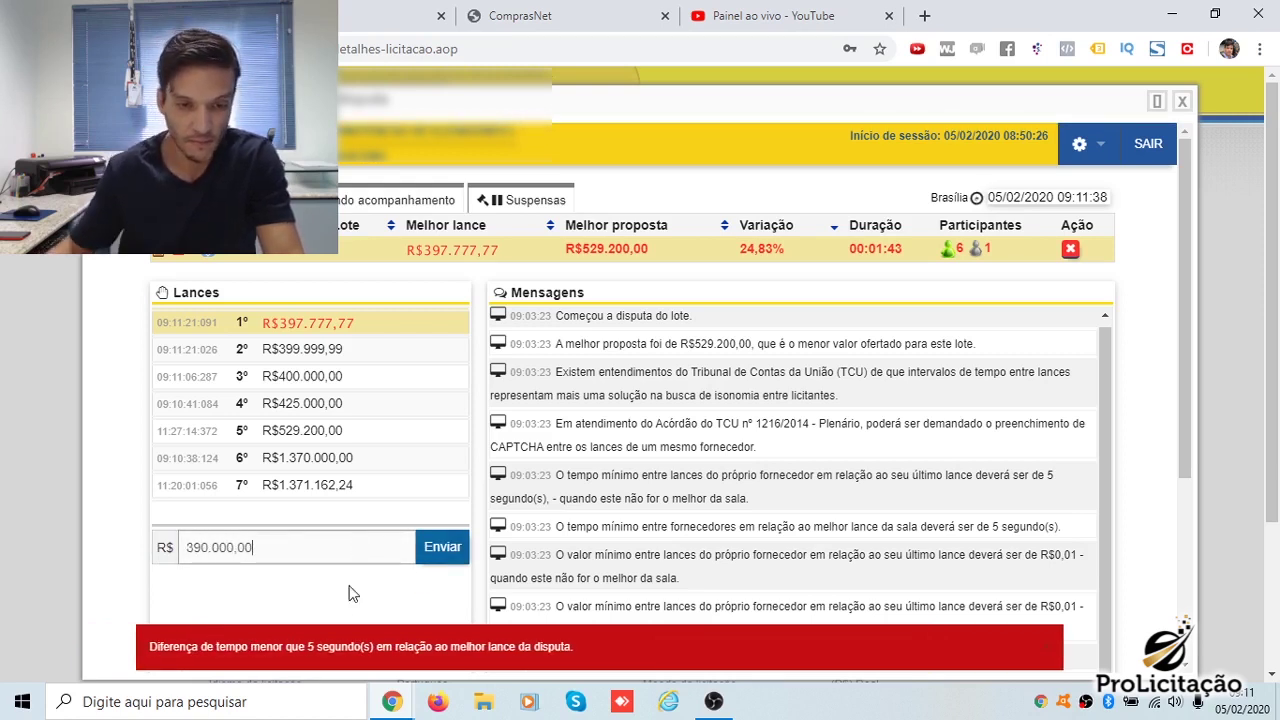
click(440, 547)
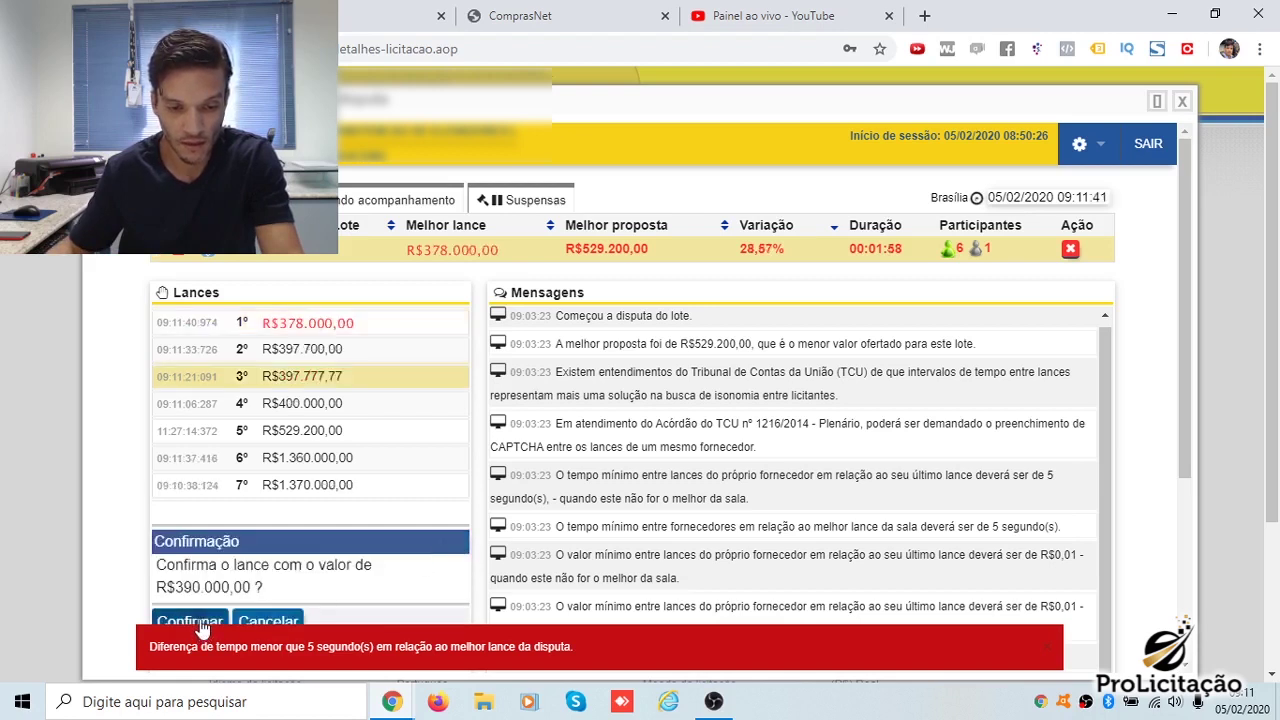
click(190, 621)
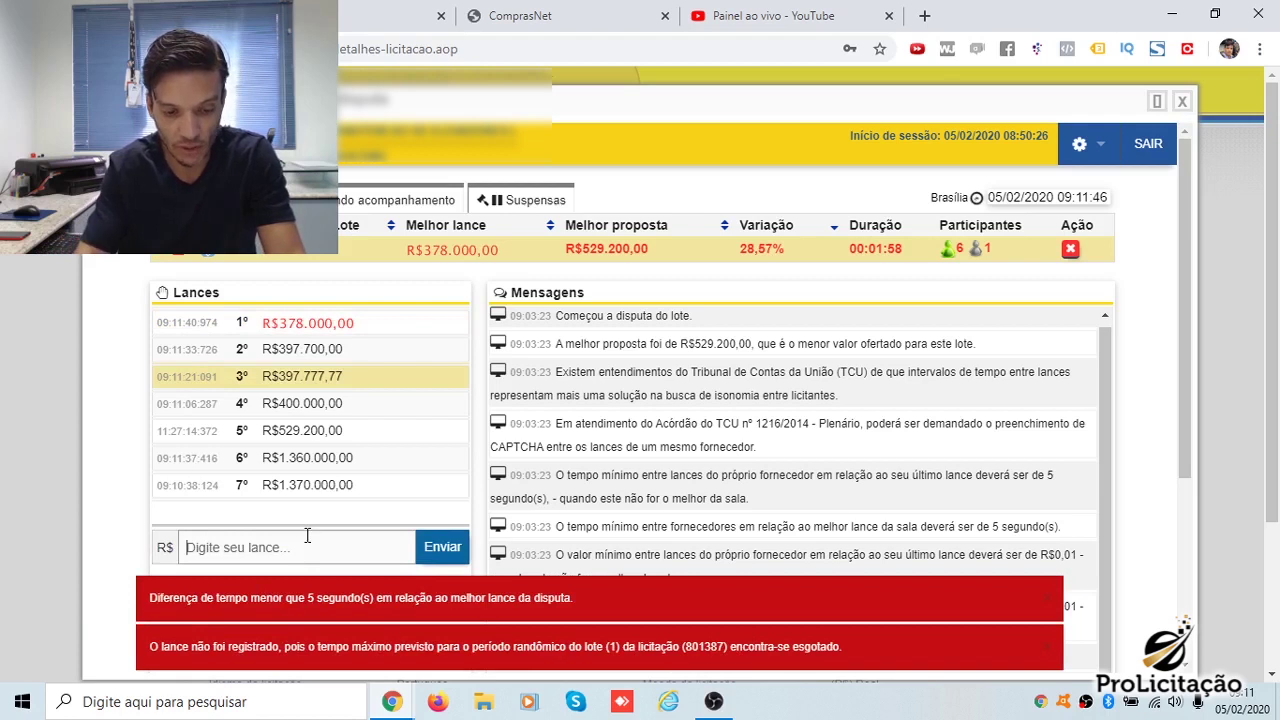
Step: Try to submit a bid of R$370.000,00 for lot 1 and dismiss the red error notices
text(37000000)
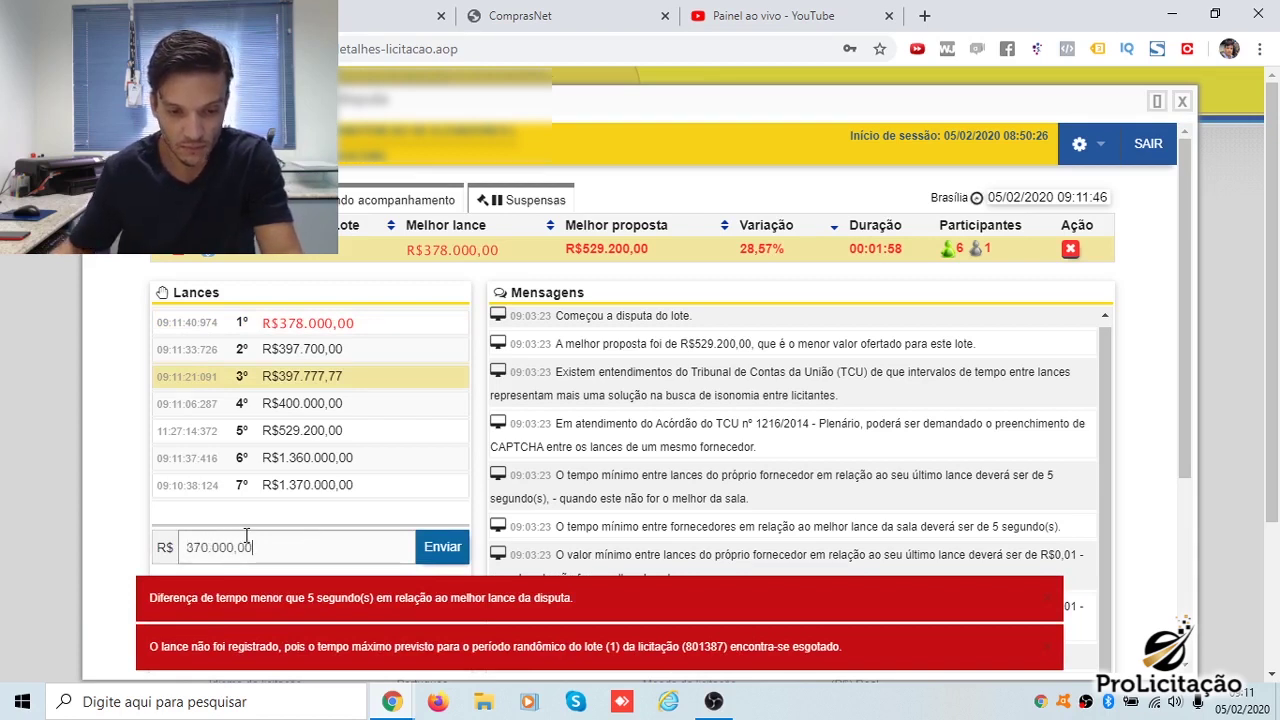
click(443, 552)
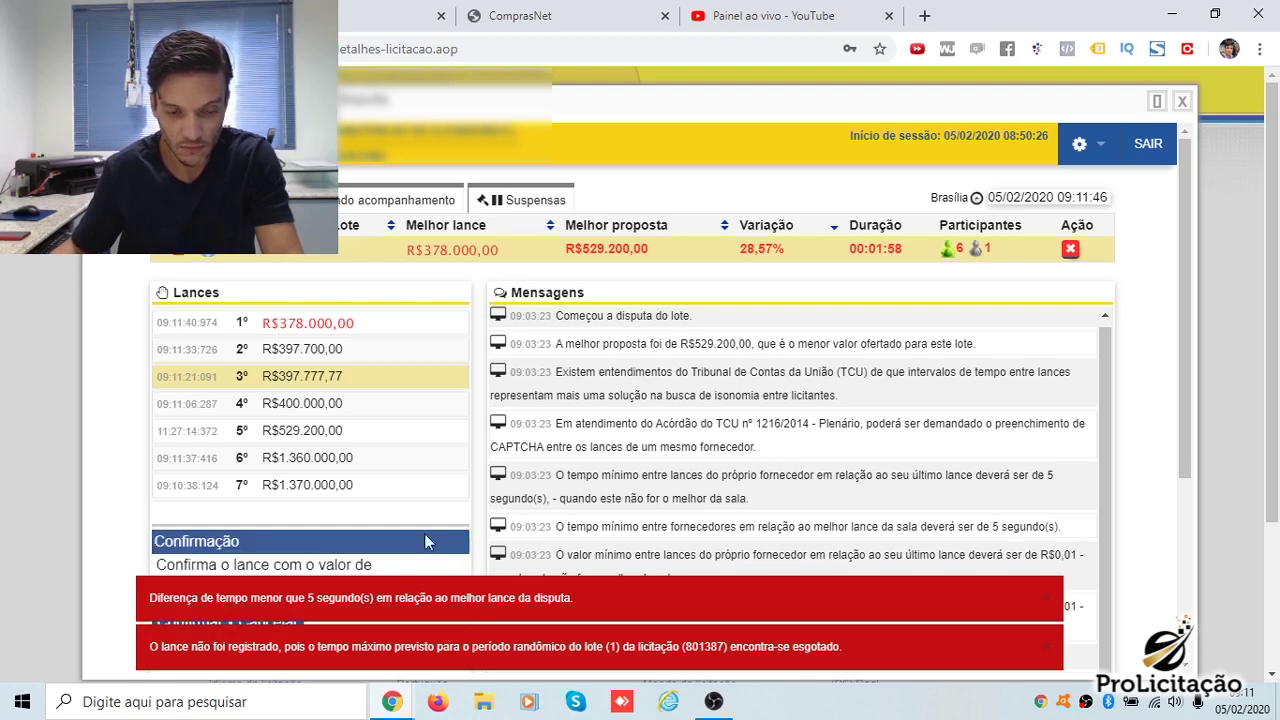
scroll(428, 530, down, 2)
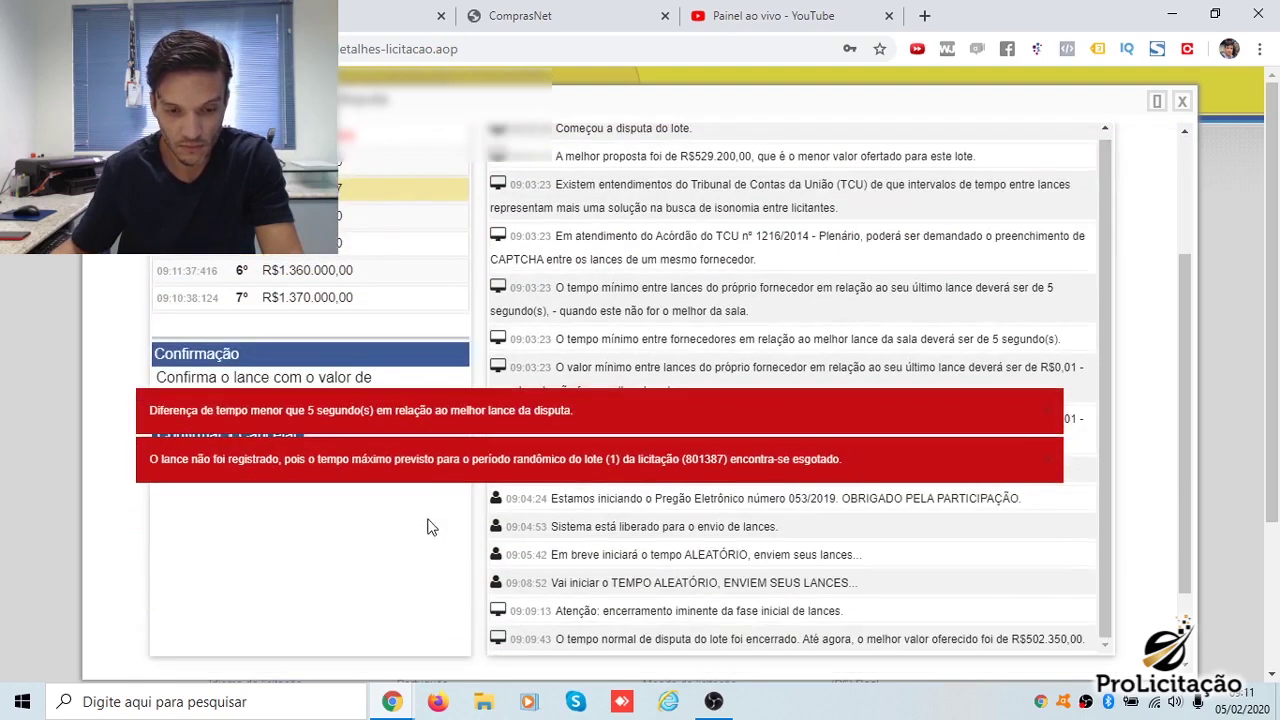
click(1047, 412)
click(1050, 466)
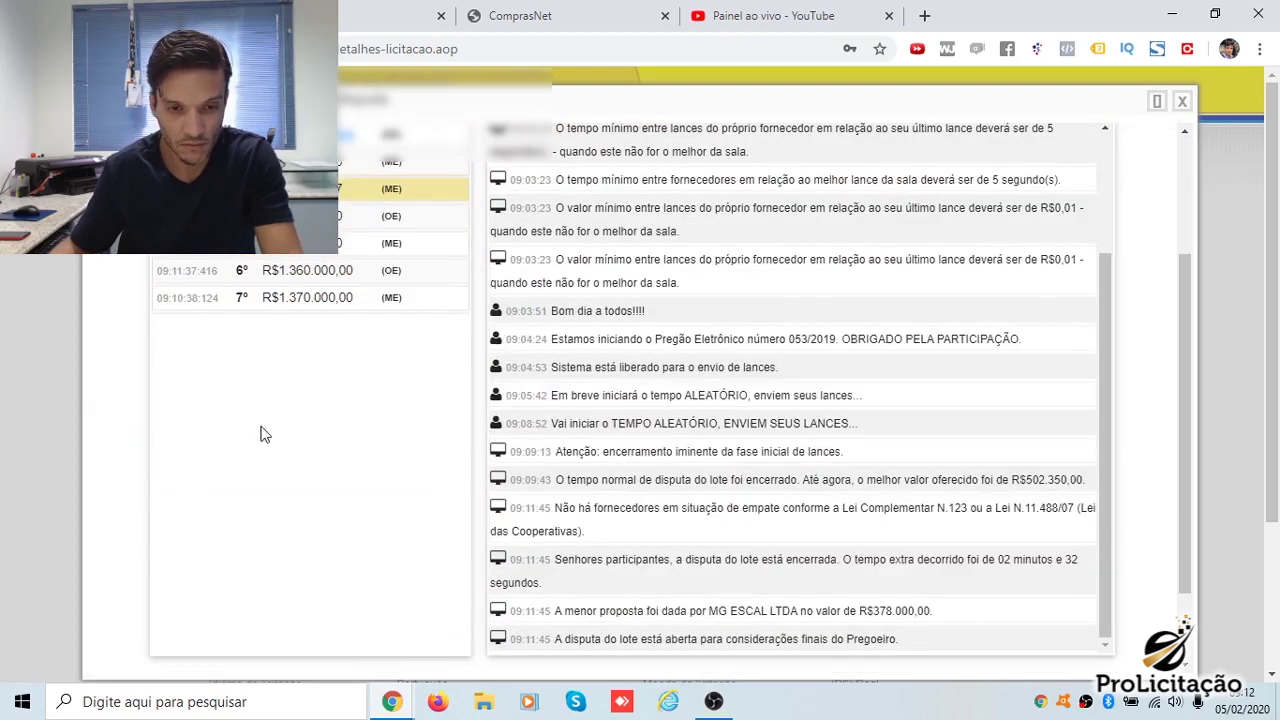
Step: Review the final bid ranking and the dispute room messages about the closing of lot 1
scroll(268, 432, up, 2)
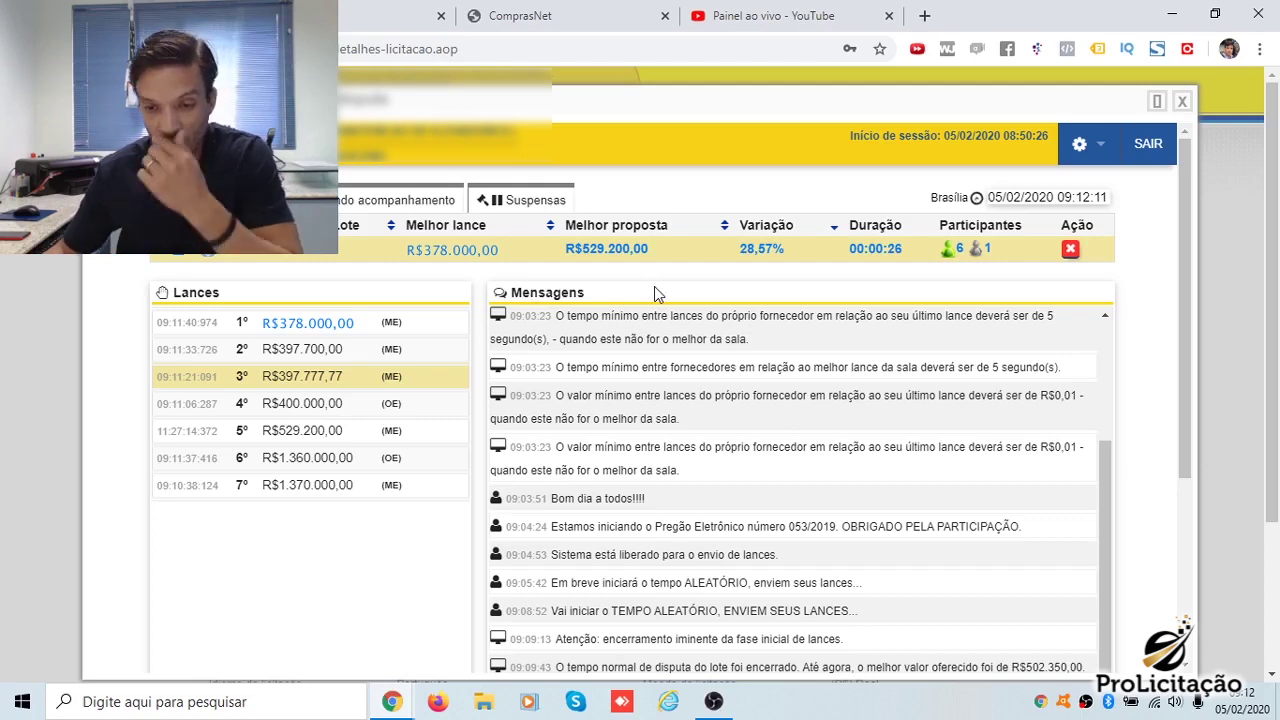
scroll(745, 362, up, 1)
scroll(745, 362, up, 2)
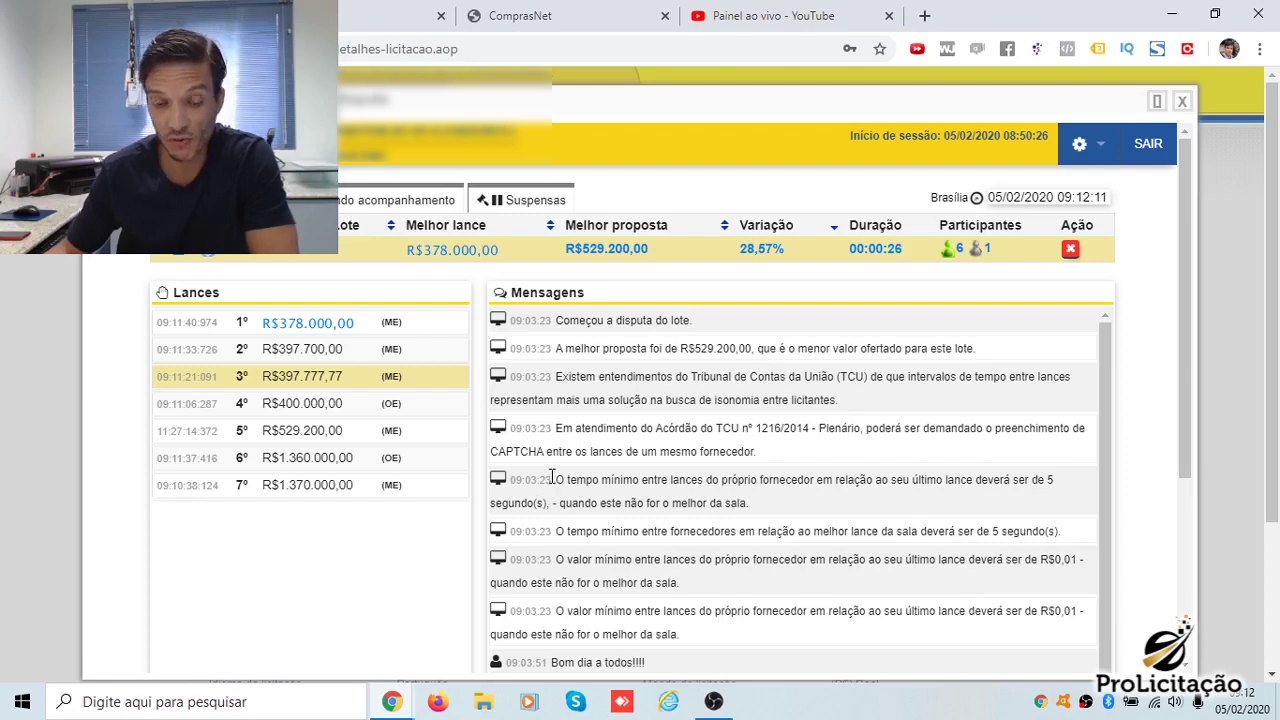
scroll(550, 452, down, 2)
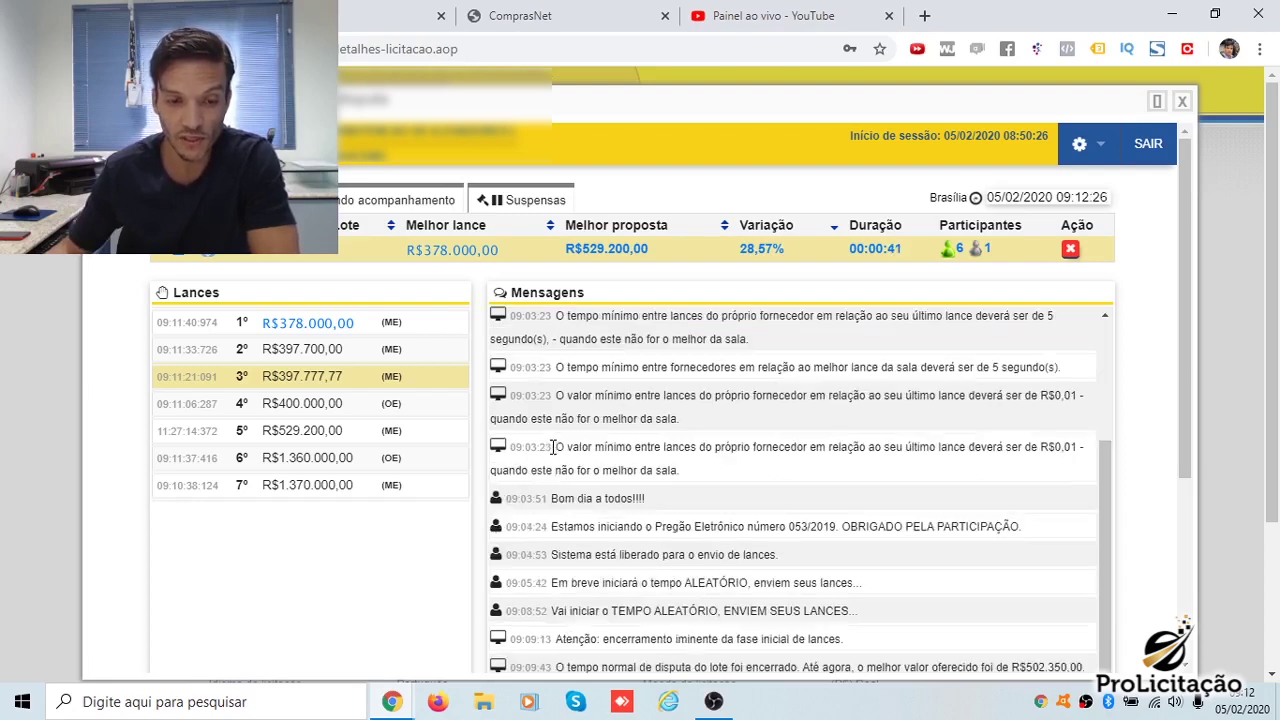
scroll(783, 445, down, 2)
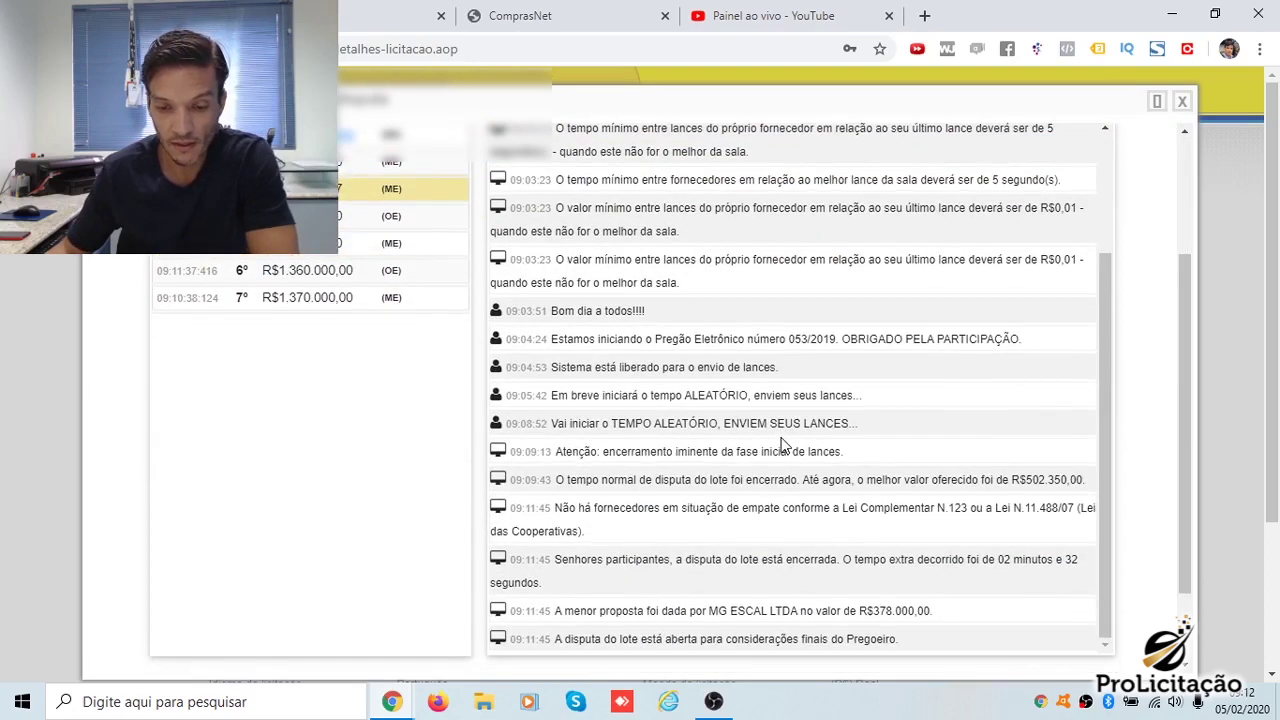
scroll(783, 445, down, 1)
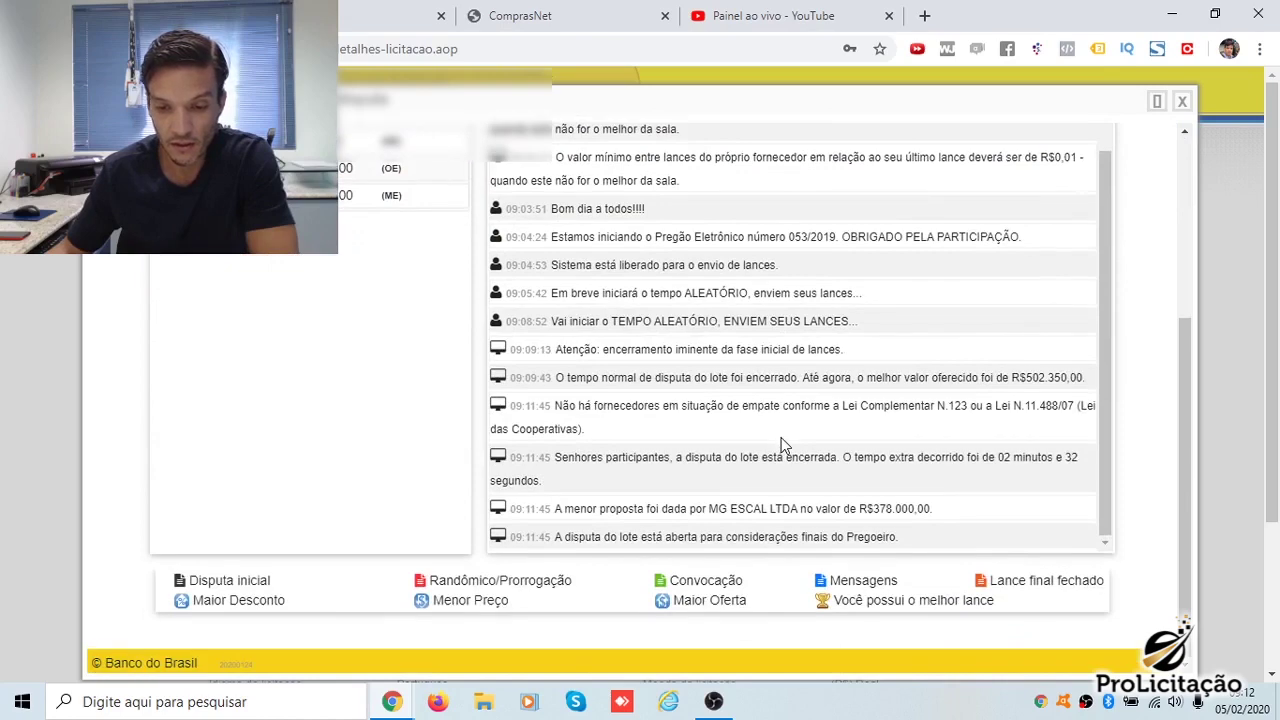
scroll(783, 445, up, 8)
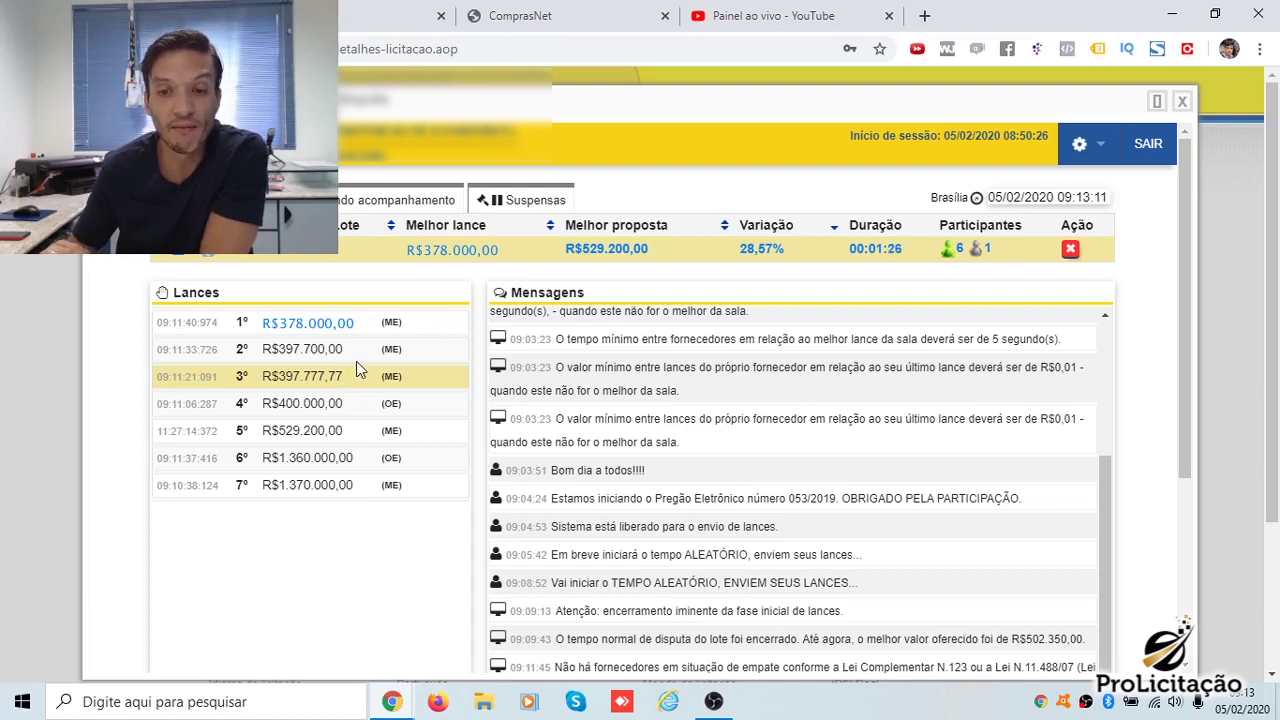
scroll(742, 479, down, 3)
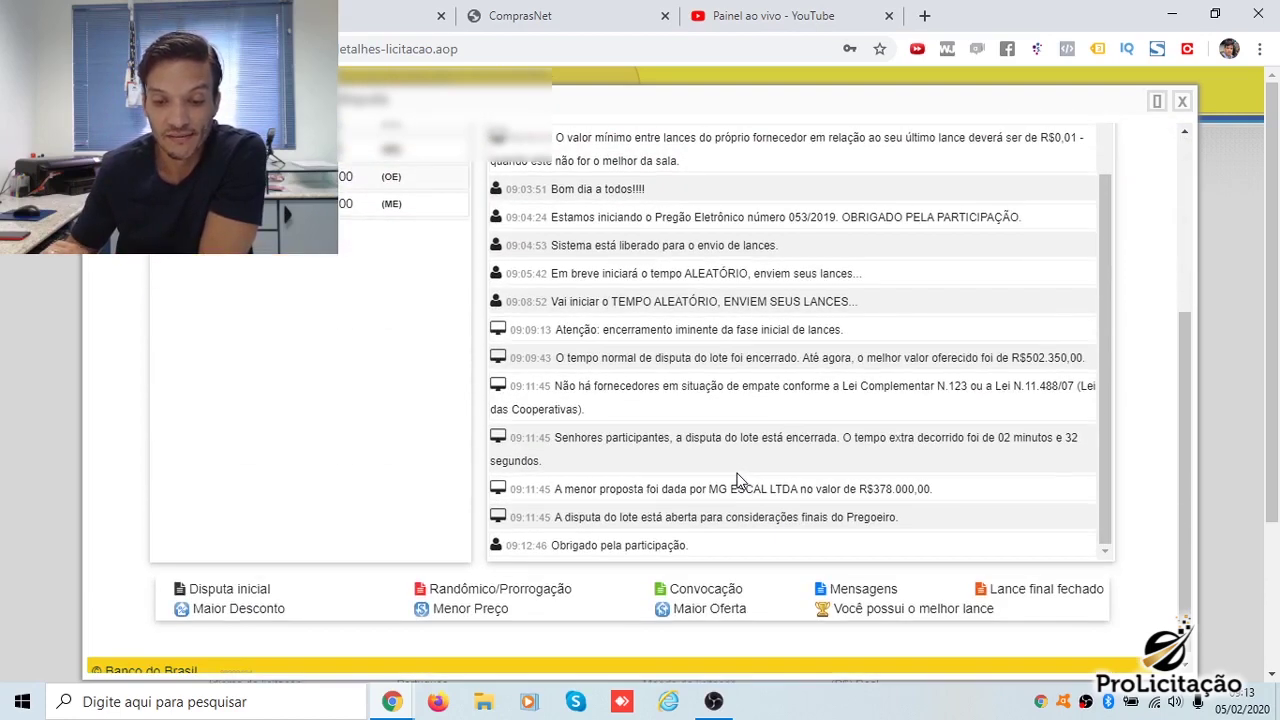
Step: Review the dispute room messages for lot 1 from the closing notices back to the start of the dispute
scroll(850, 495, up, 5)
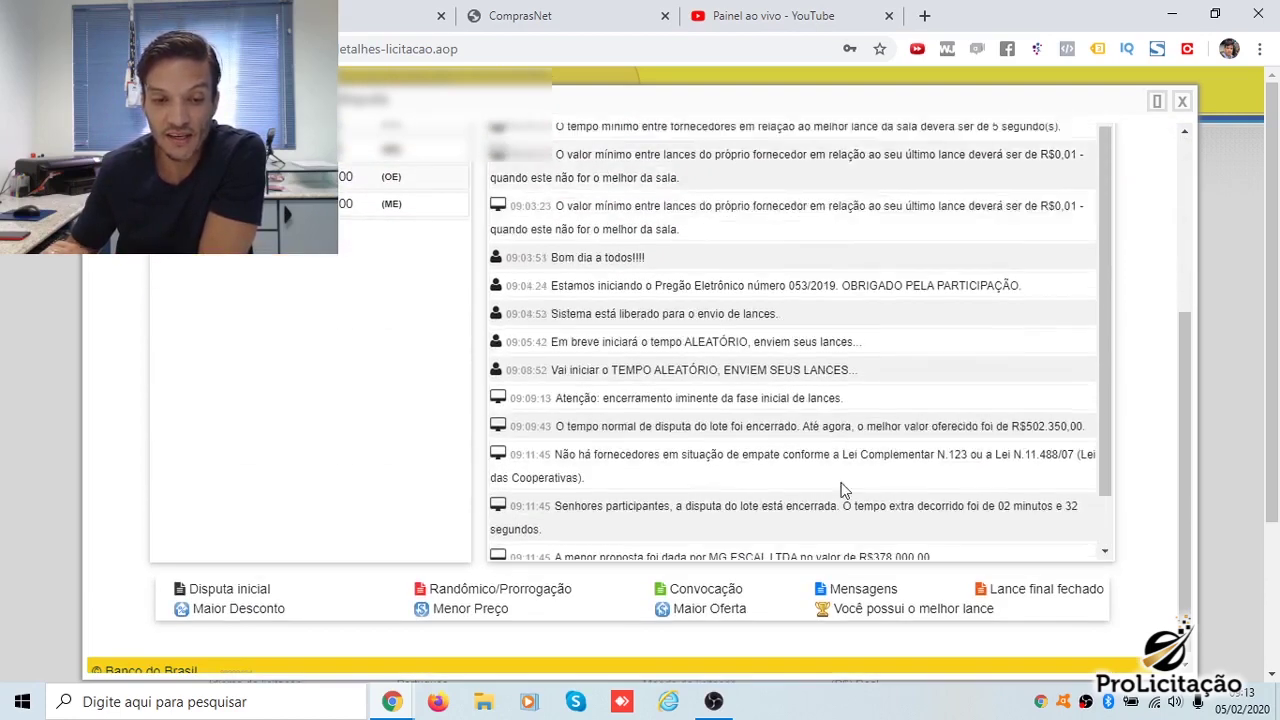
scroll(283, 296, up, 3)
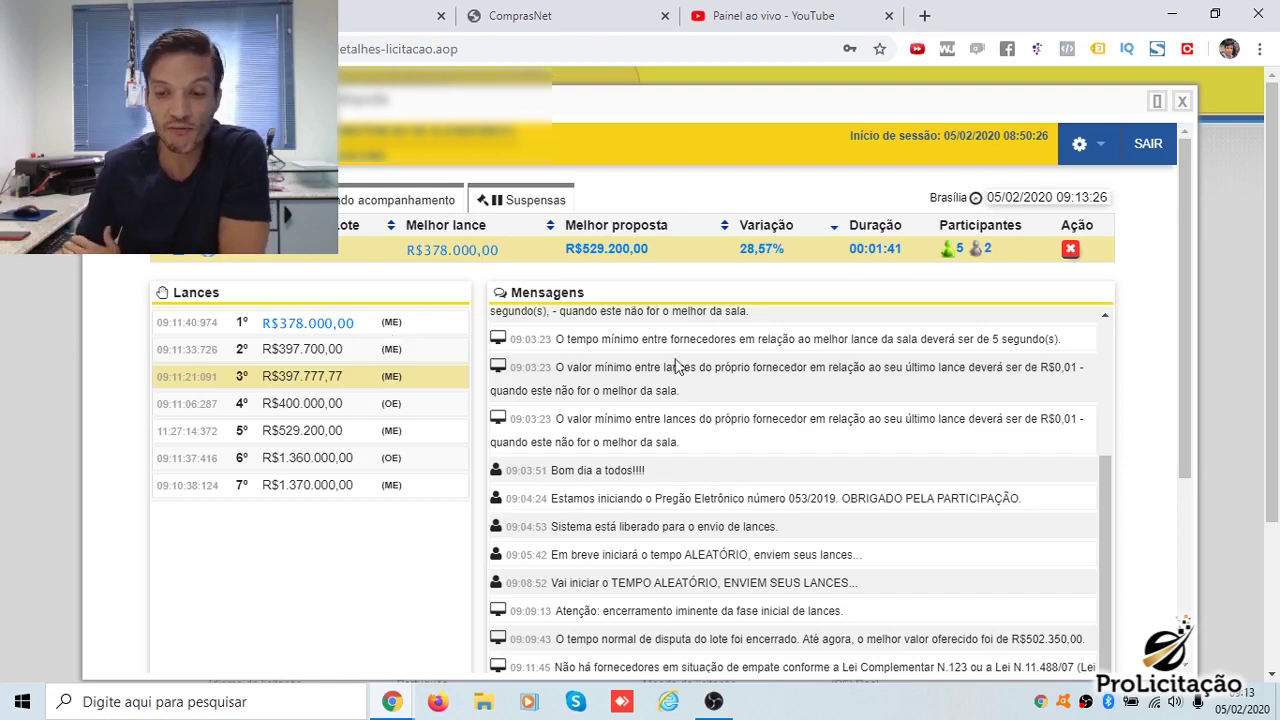
scroll(718, 408, down, 3)
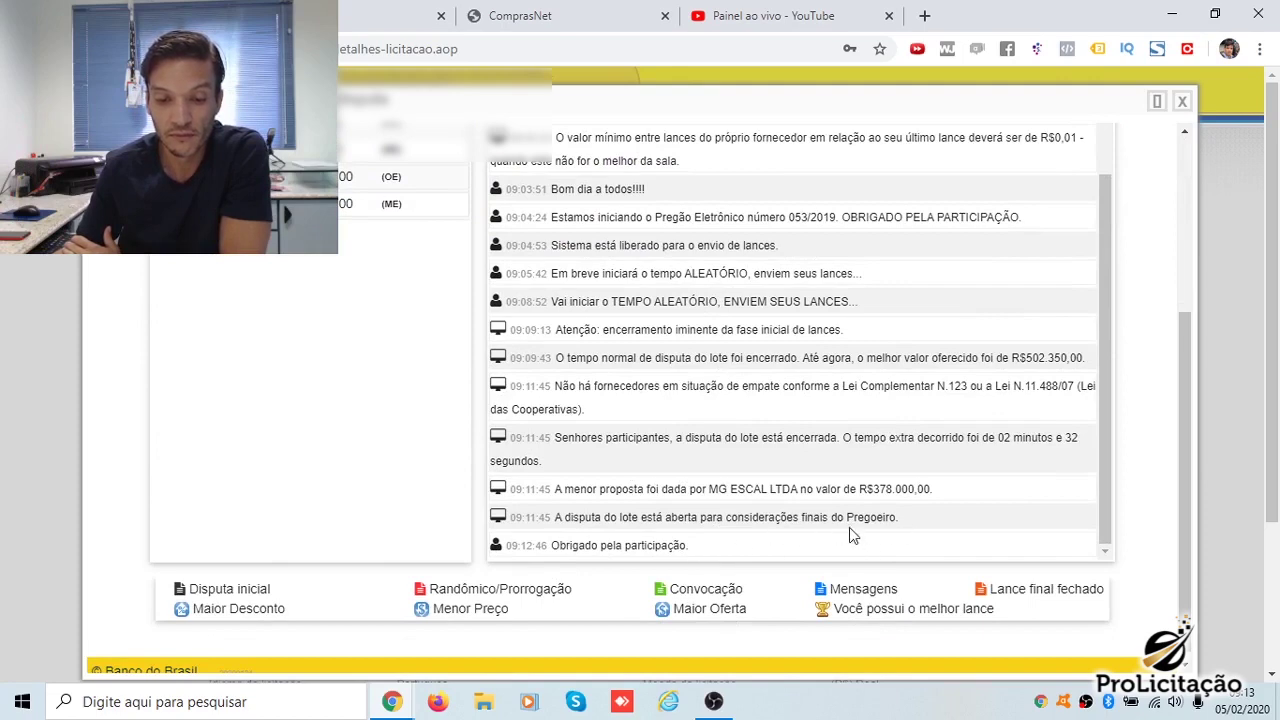
scroll(845, 520, up, 10)
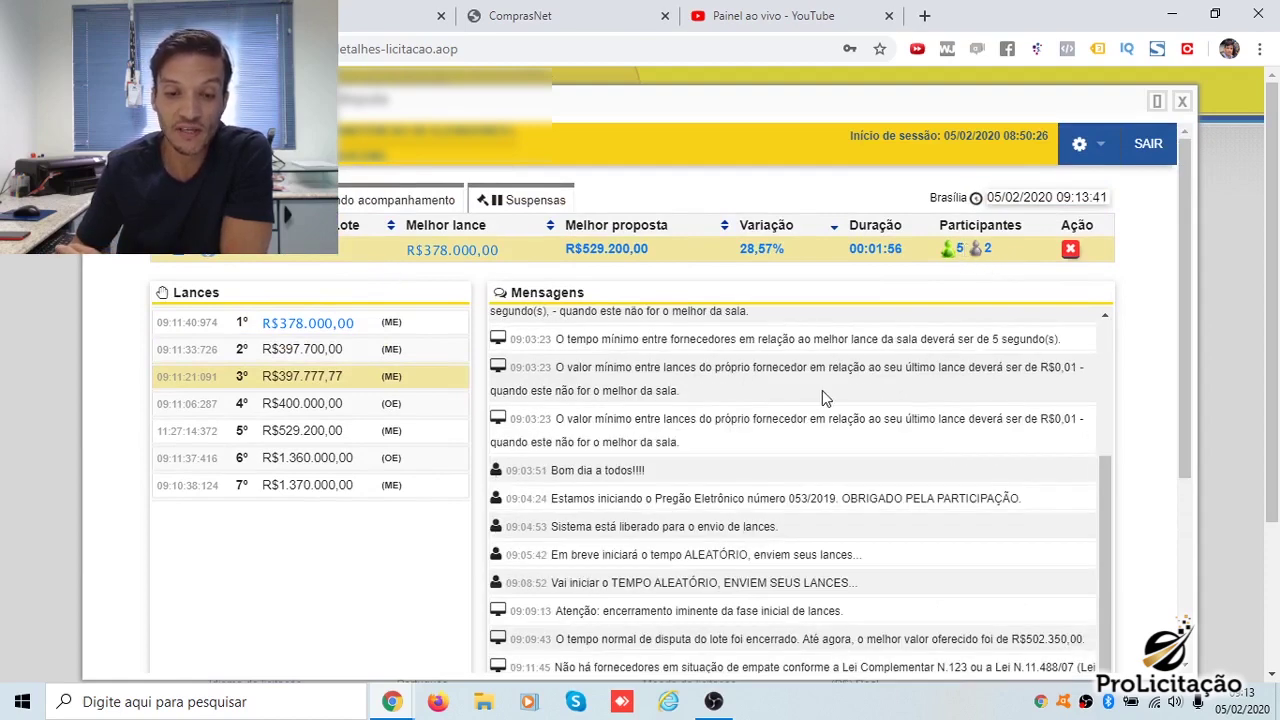
scroll(822, 390, up, 5)
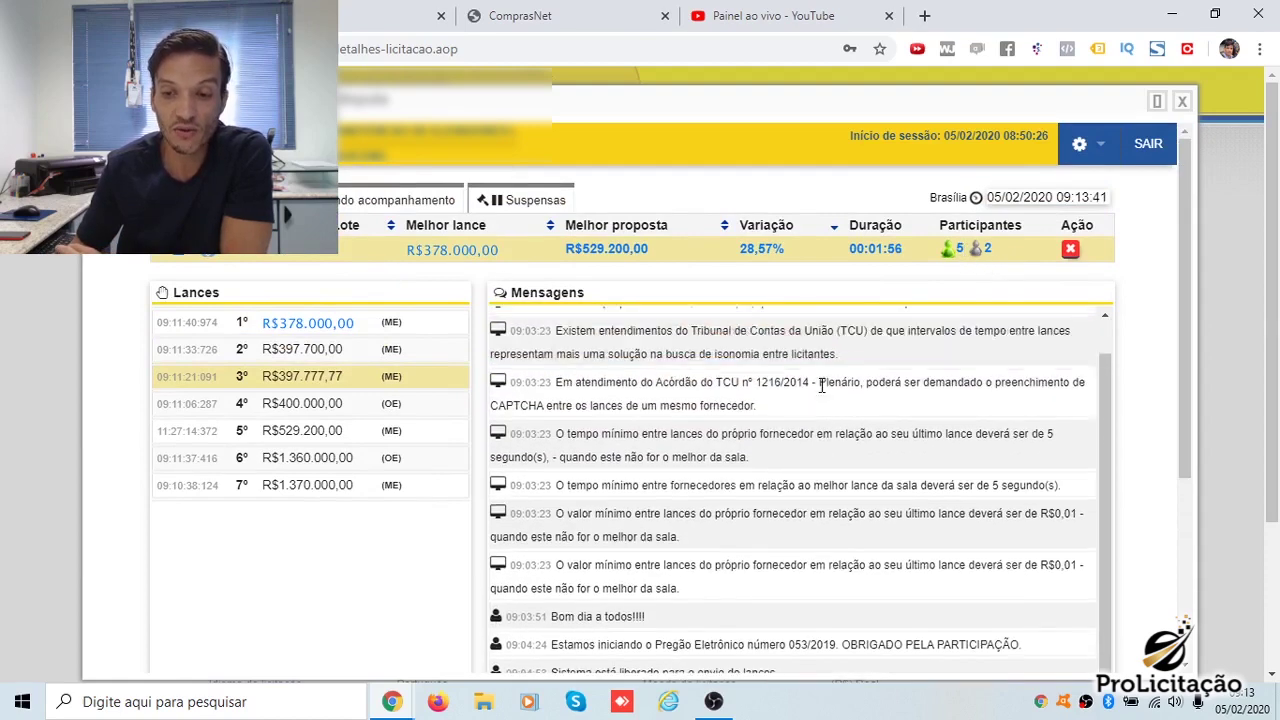
scroll(821, 385, up, 1)
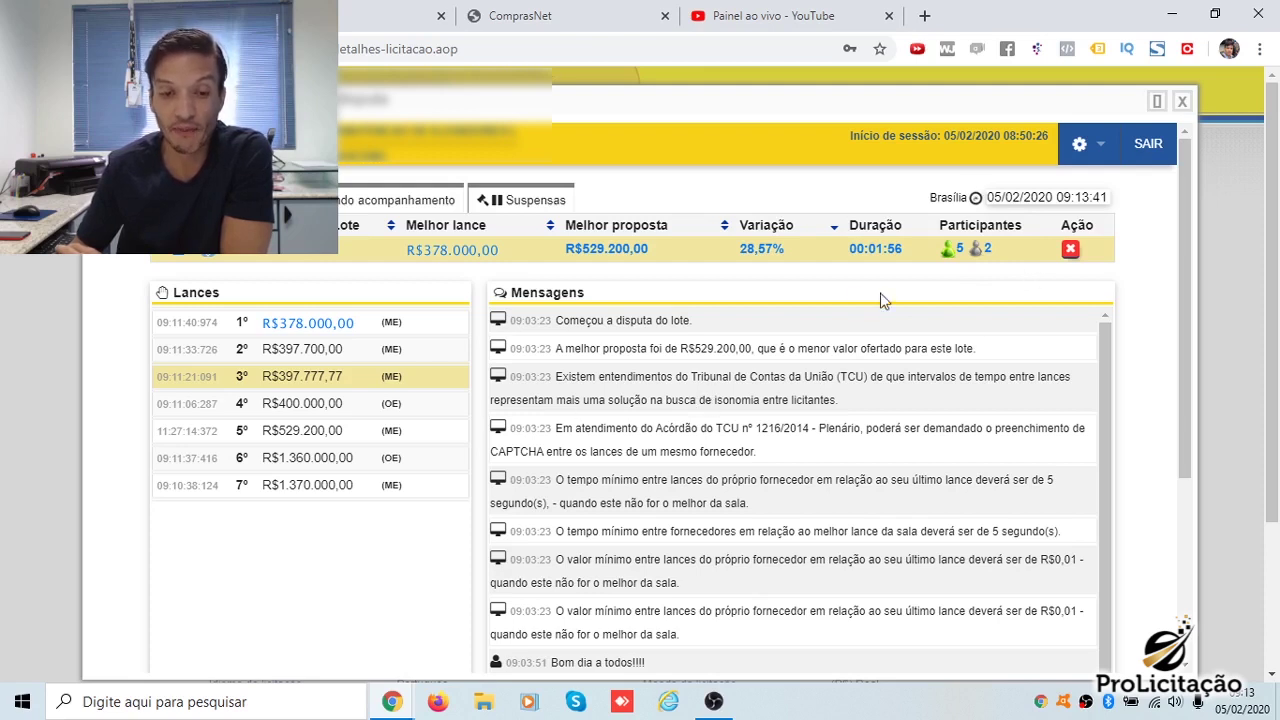
Step: Open the licitacoes-e site in a new browser tab and log in with the saved credentials
click(924, 17)
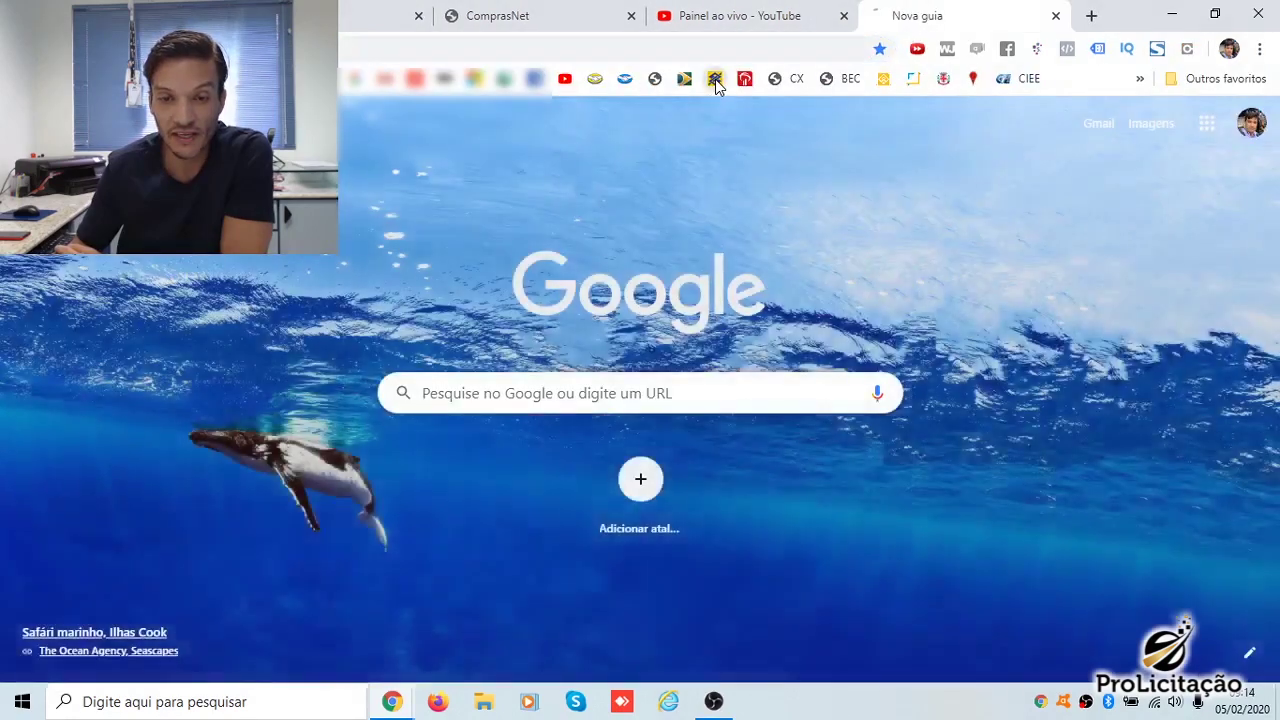
click(714, 78)
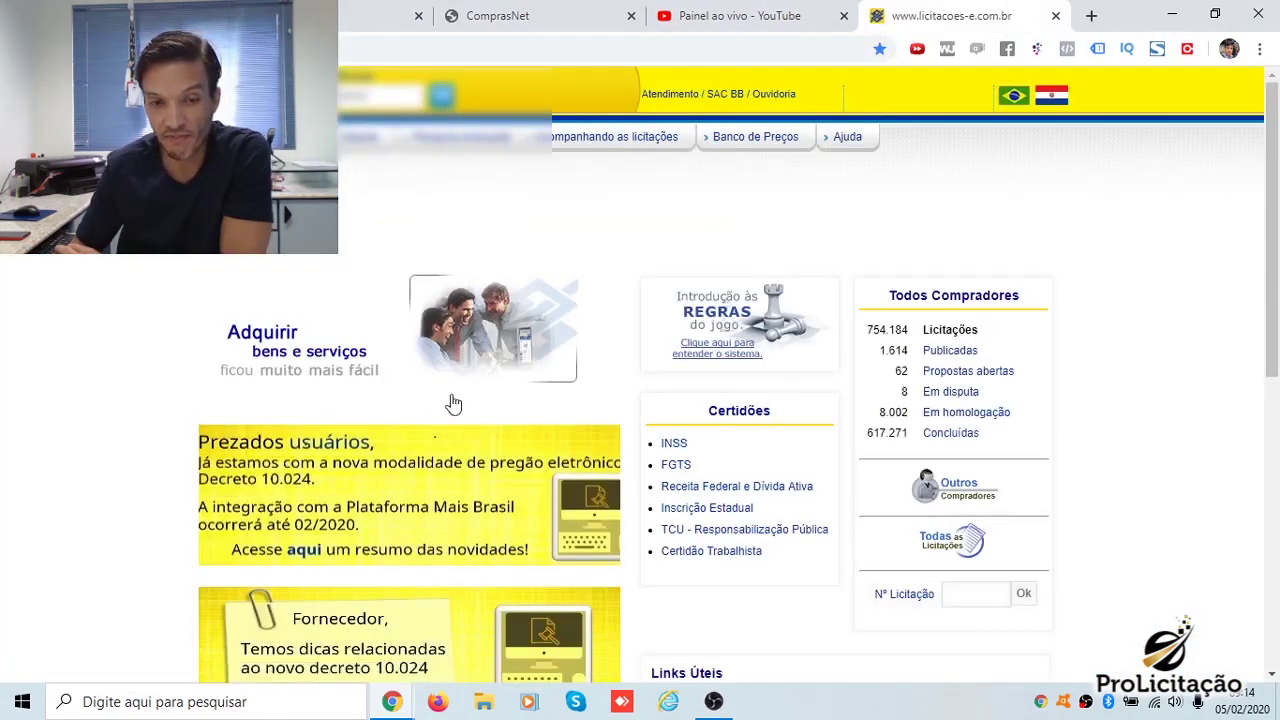
click(441, 96)
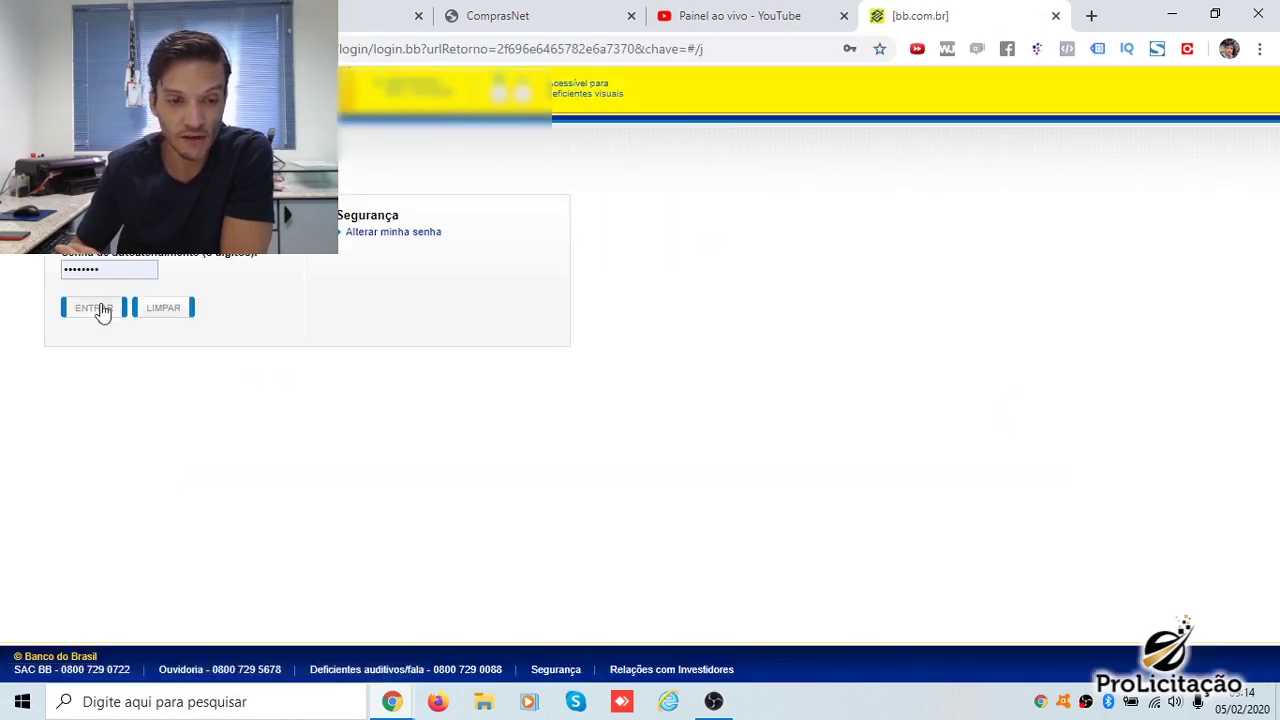
click(106, 304)
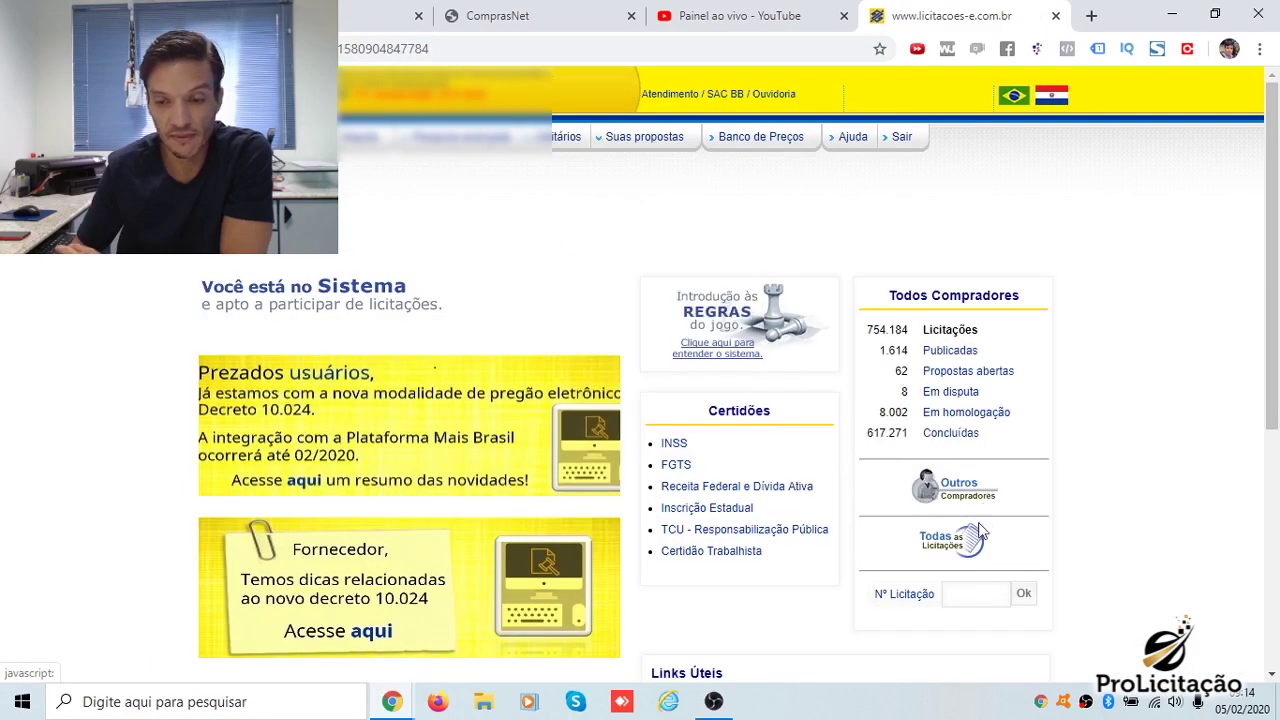
Step: Look up the tender by its previously used licitação number and open its details
scroll(980, 510, down, 2)
click(975, 408)
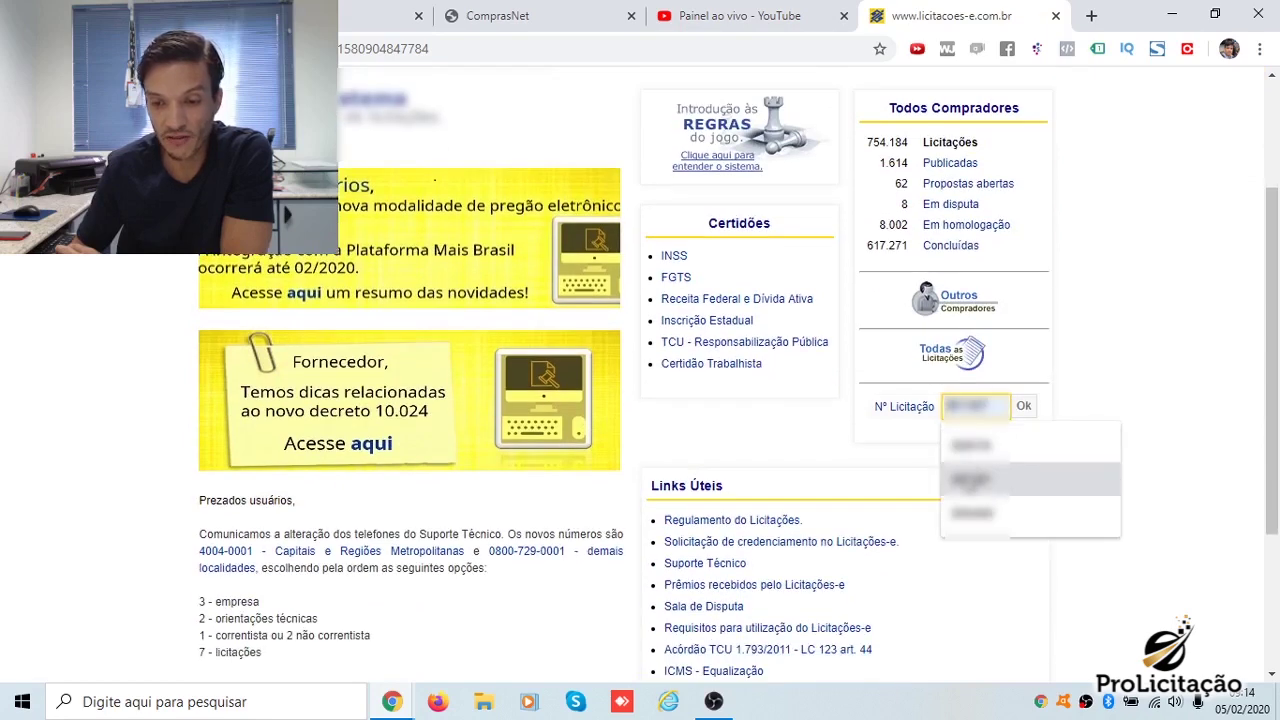
click(970, 479)
click(1024, 408)
scroll(1014, 437, down, 2)
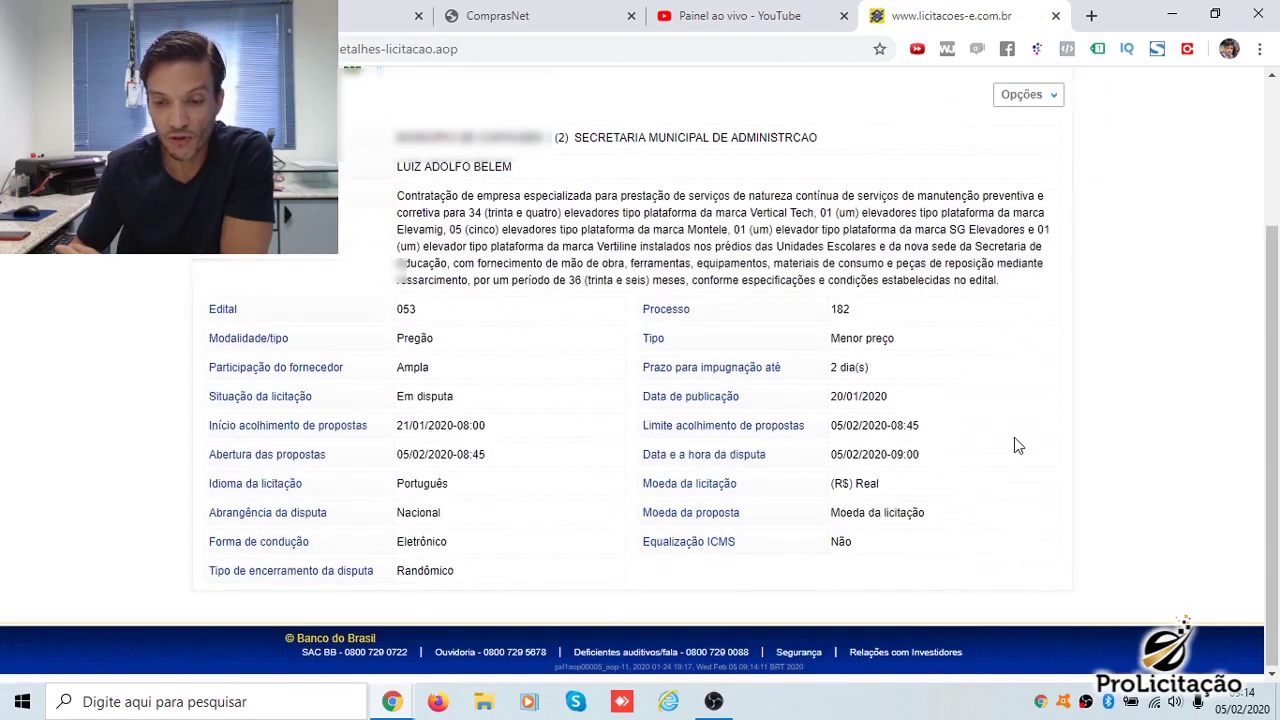
Step: Consult the tender's lots and try to list the lot's proposals
mouse_move(1040, 100)
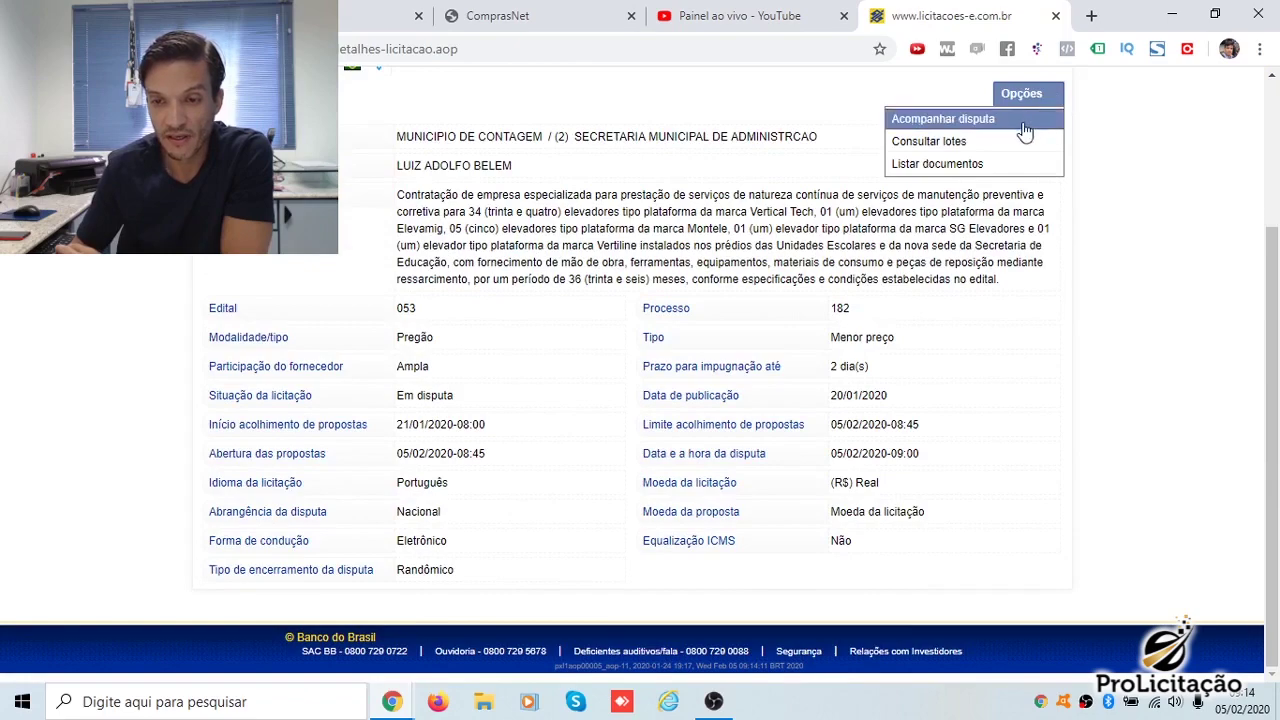
click(1005, 142)
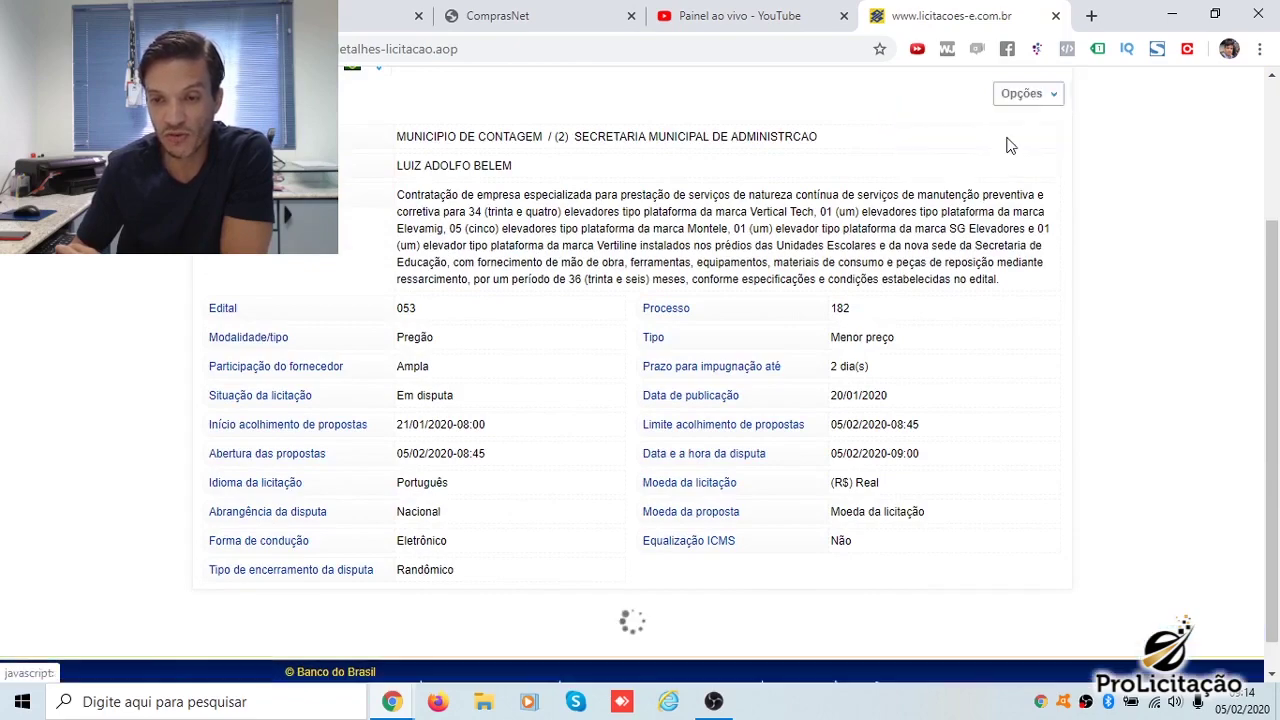
scroll(998, 165, down, 4)
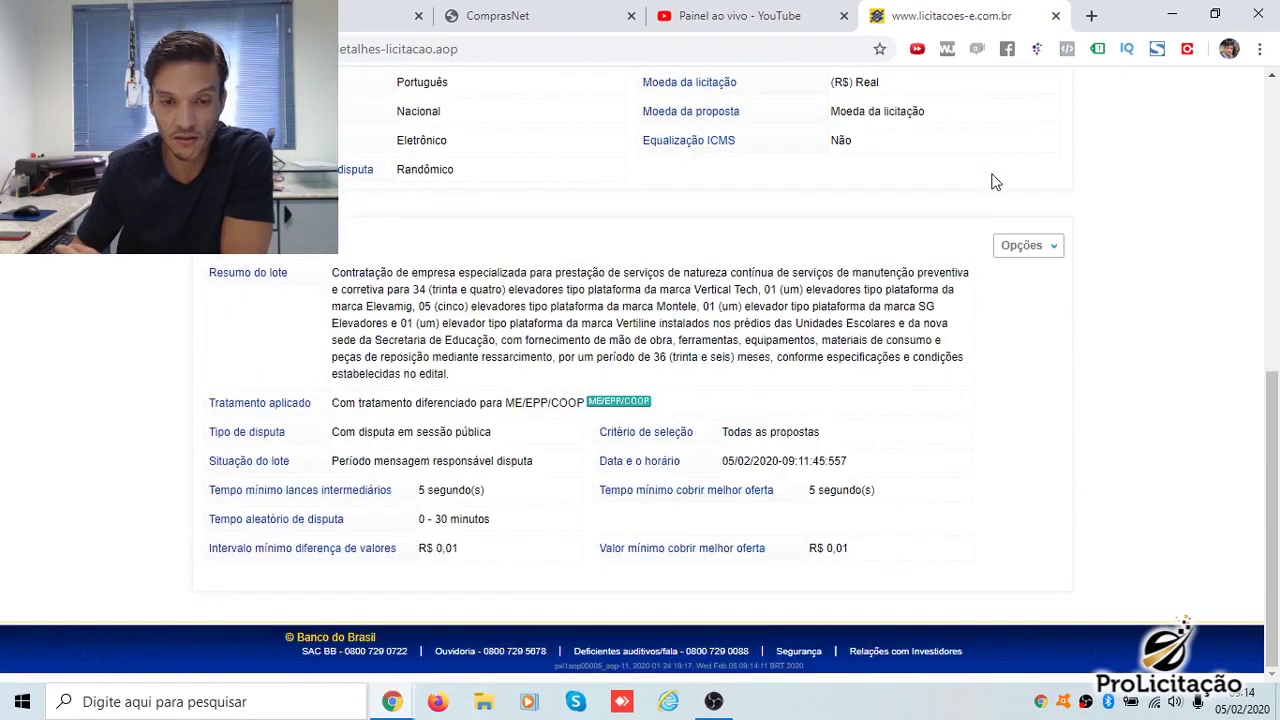
mouse_move(1010, 245)
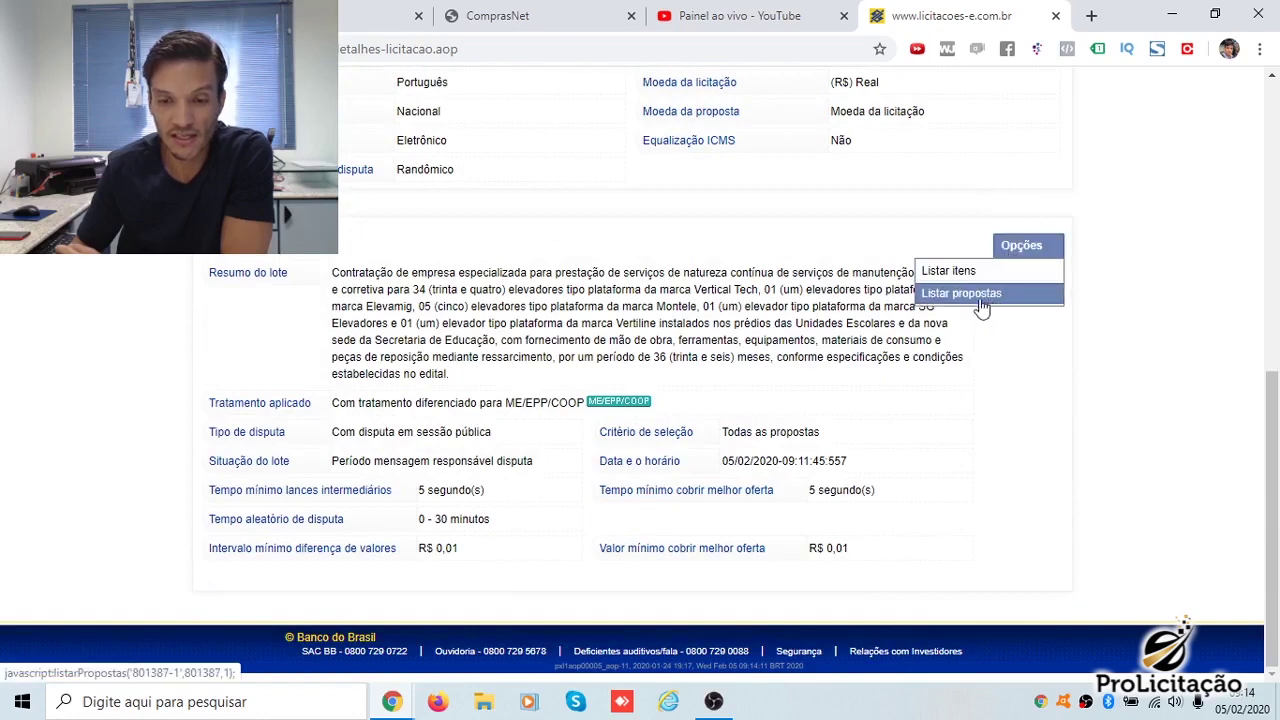
click(985, 294)
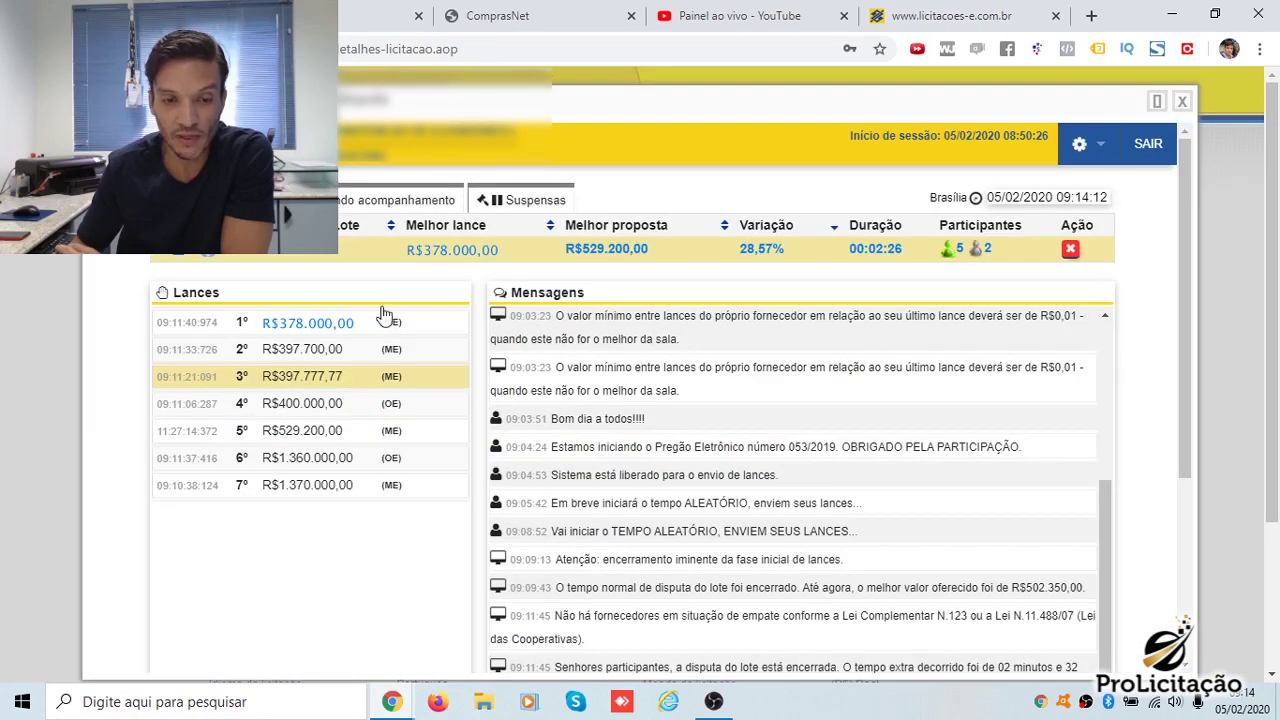
Step: Return to the dispute room and check the bid ranking and the auctioneer's latest messages for lot 1
scroll(680, 440, down, 2)
scroll(680, 440, down, 1)
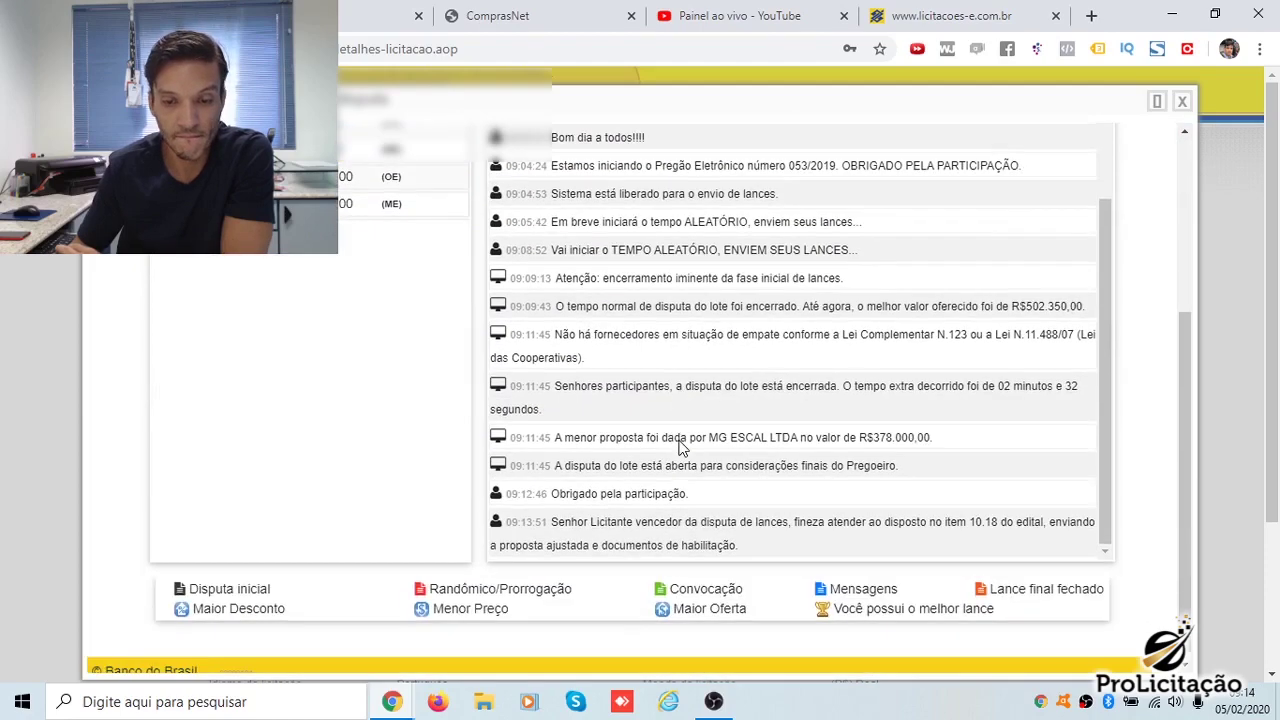
scroll(600, 400, up, 3)
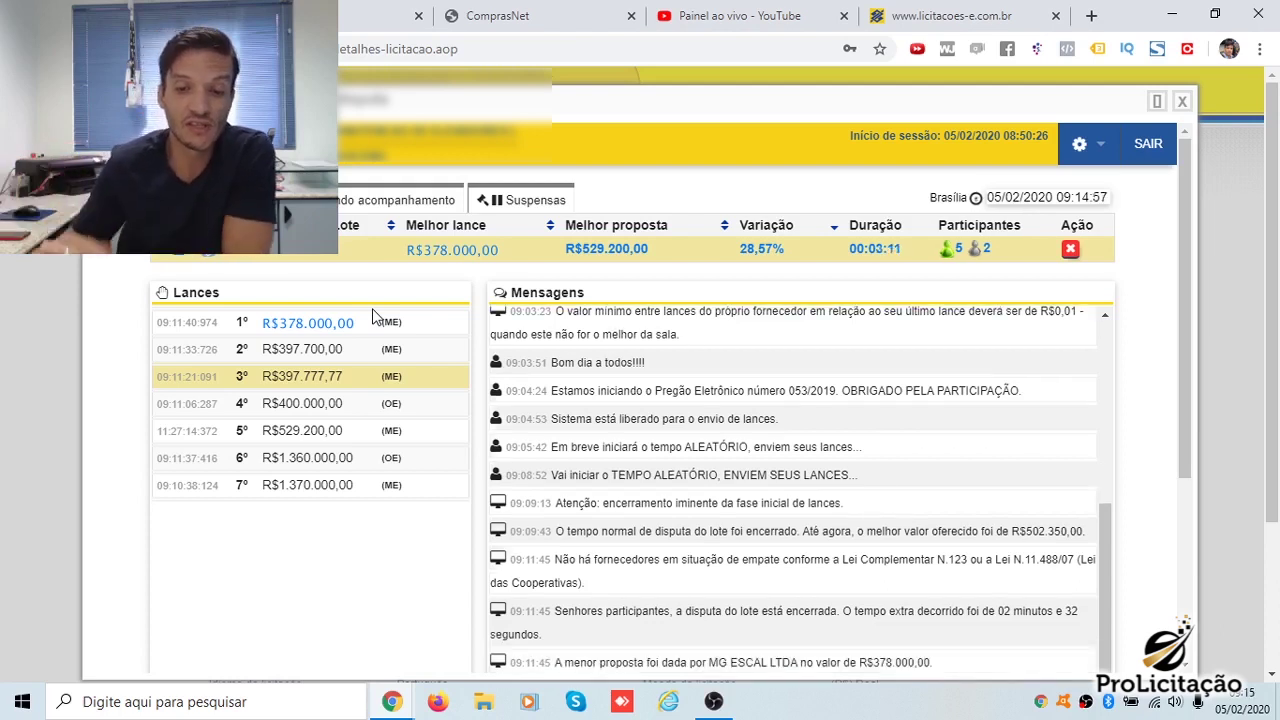
scroll(830, 468, down, 5)
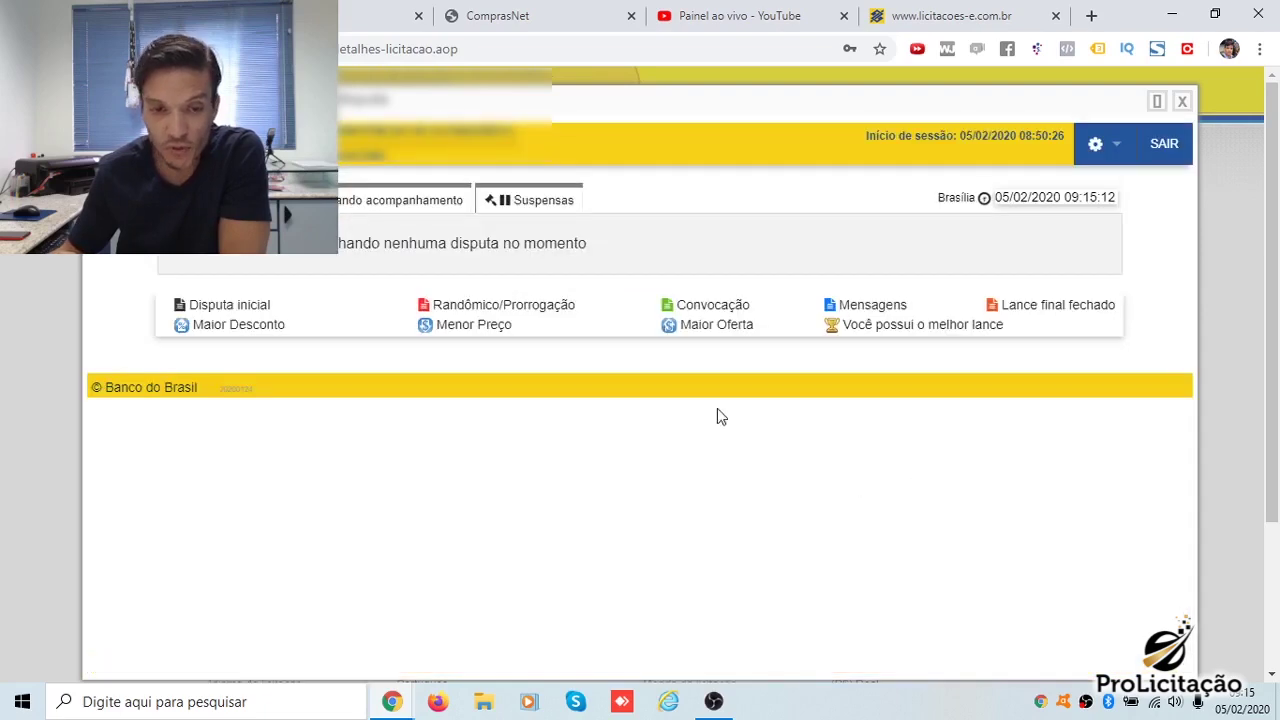
Step: Close the dispute room window and check the tender's and the lot's options for viewing proposals
click(1181, 101)
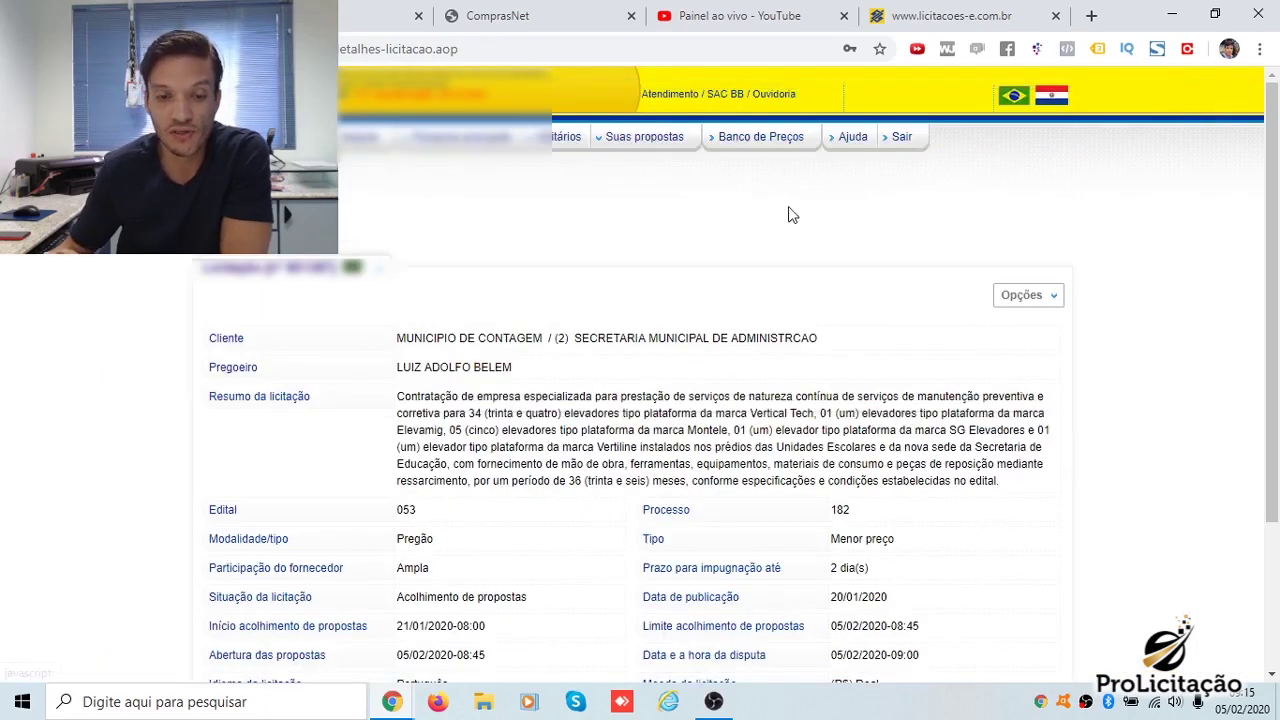
scroll(820, 230, down, 2)
click(1020, 108)
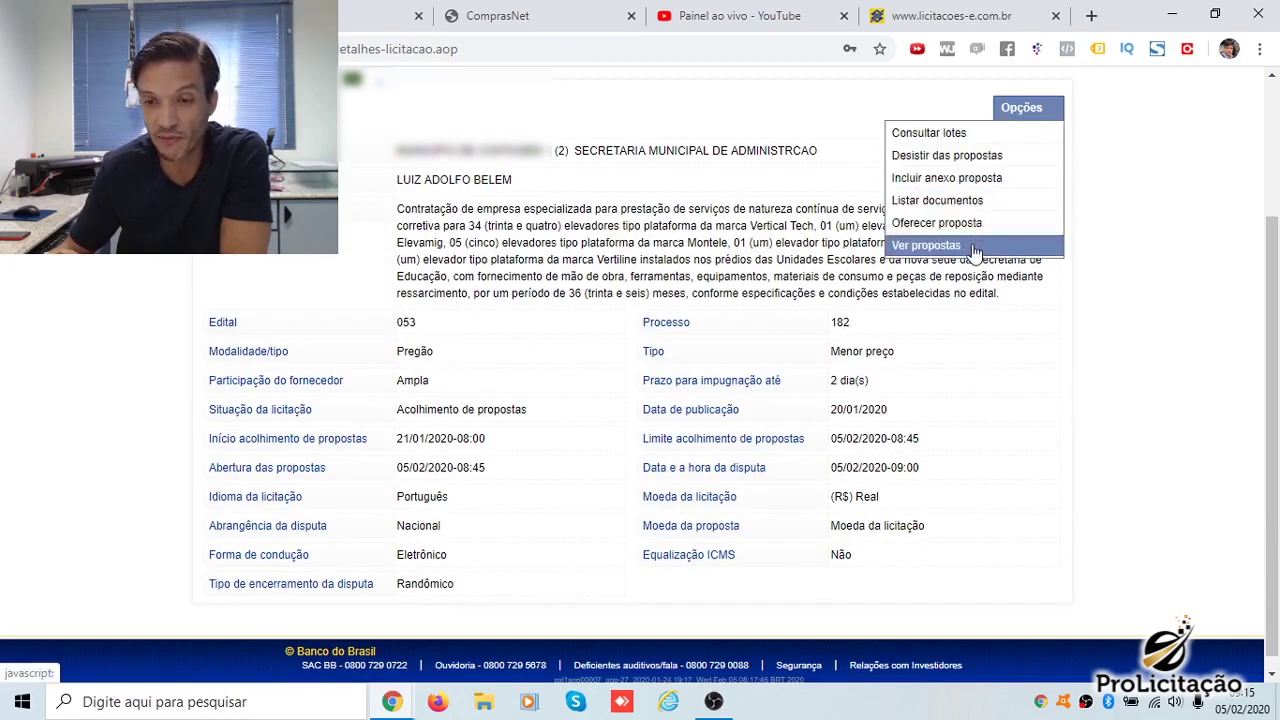
scroll(1010, 341, up, 2)
scroll(1000, 300, down, 6)
click(1021, 245)
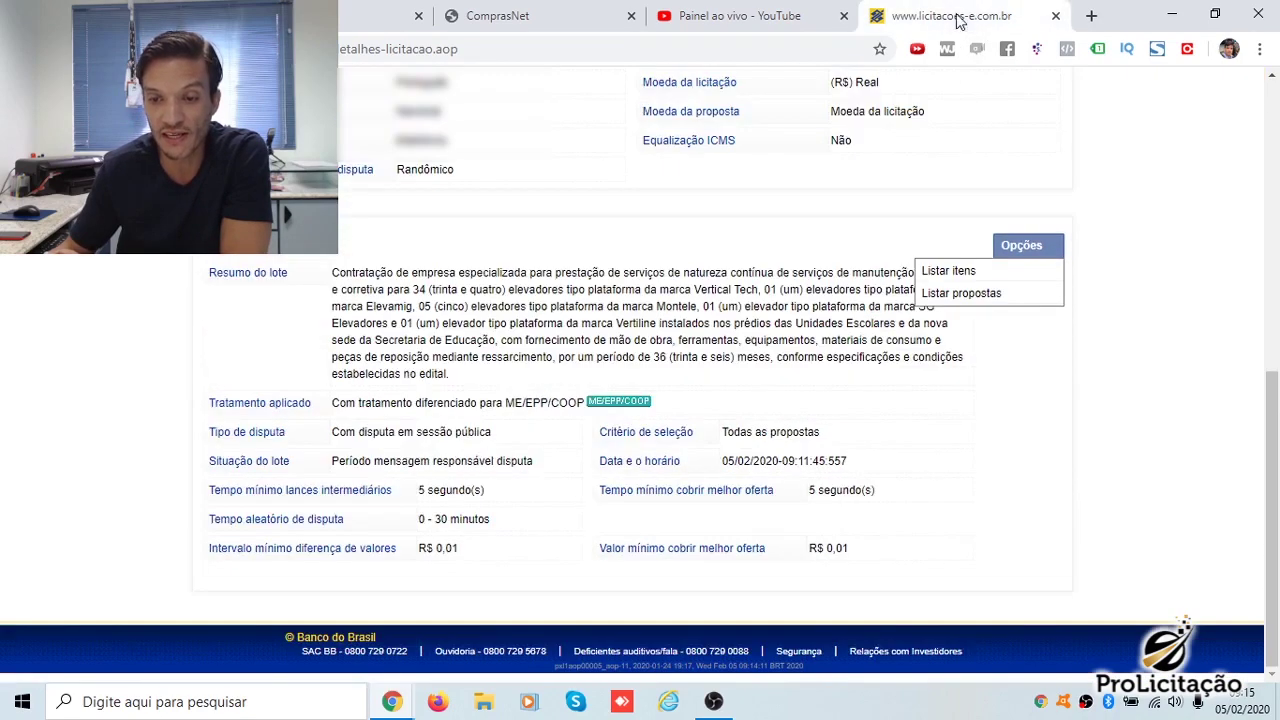
click(1025, 258)
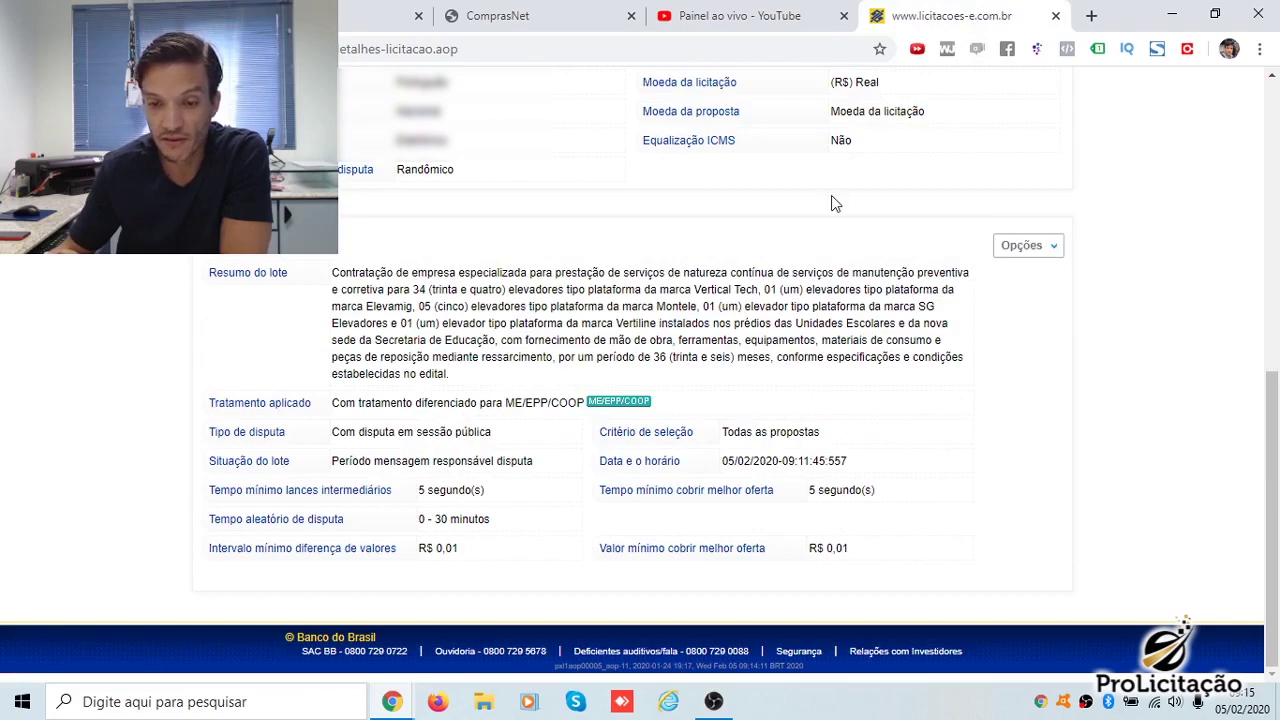
Step: Reload the tender's details with the form resubmission confirmed, and open the tender's options
scroll(873, 228, up, 1)
scroll(870, 220, up, 5)
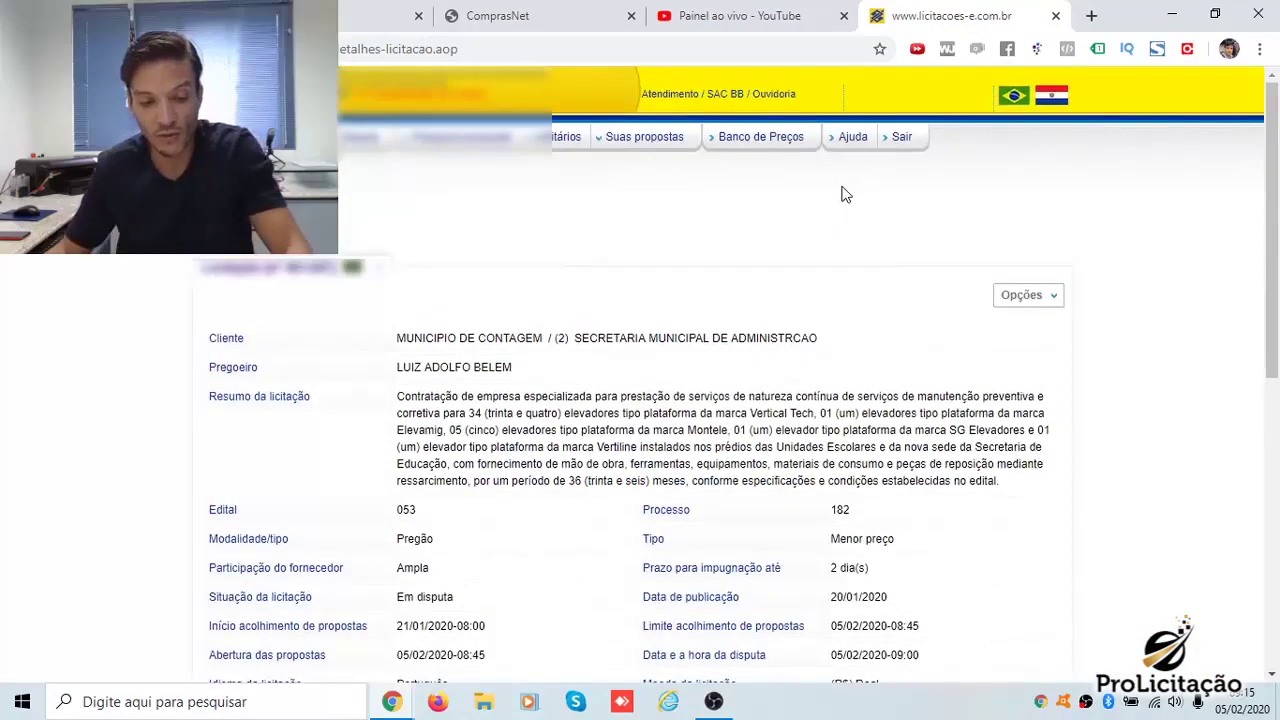
key(F5)
click(704, 191)
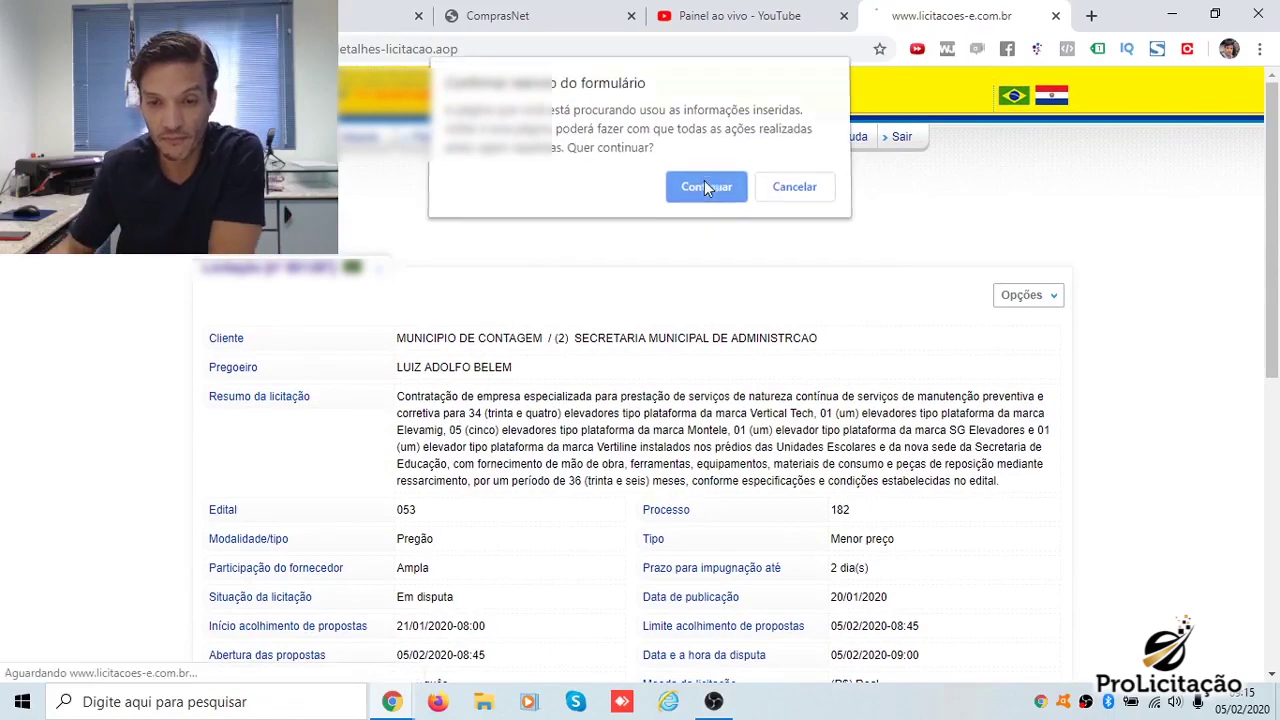
scroll(709, 200, down, 2)
click(1021, 93)
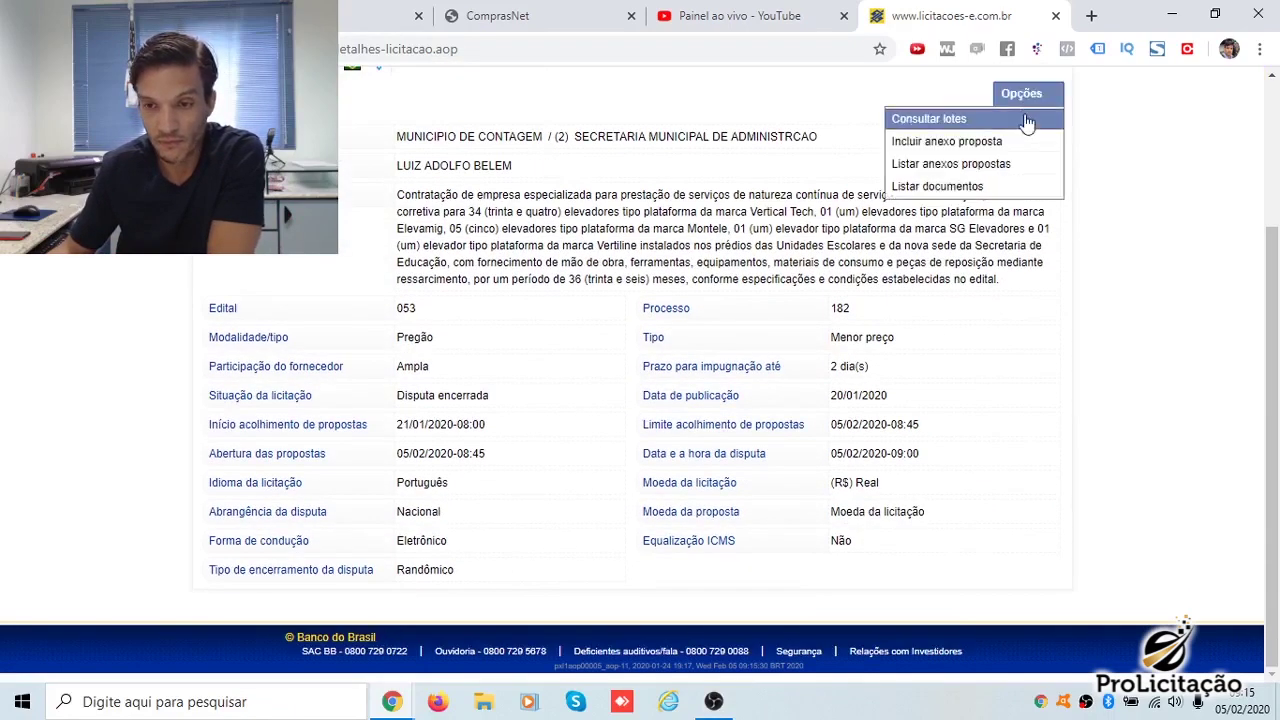